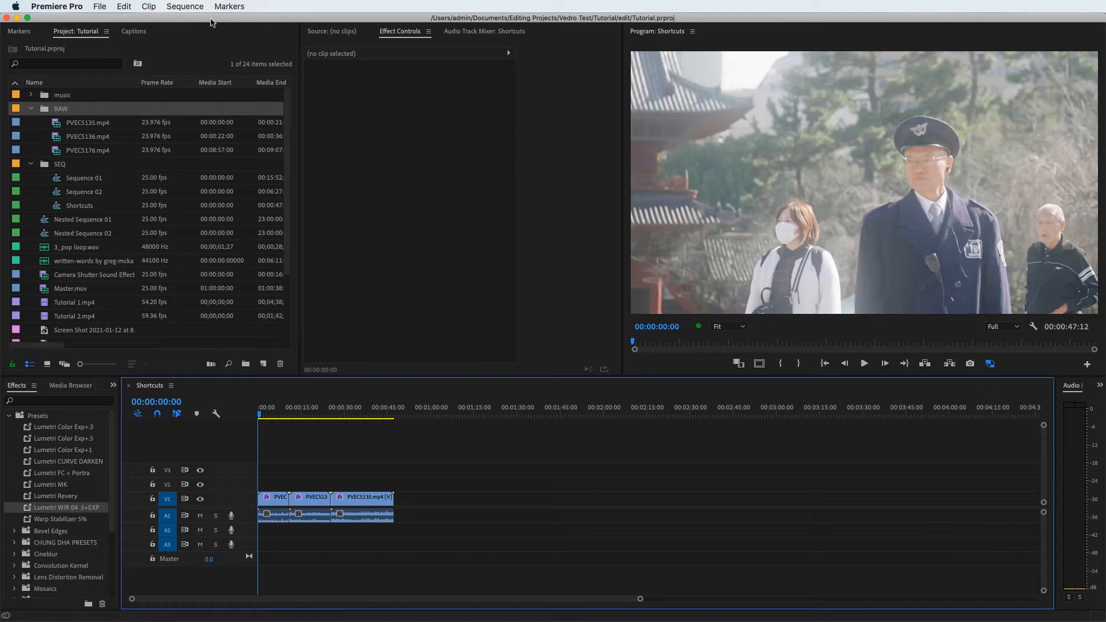
Step: Look up the Add Edit command in the keyboard shortcuts and close the dialog without changes
{"action": "left_click", "coordinate": [58, 7]}
{"action": "left_click", "coordinate": [74, 67]}
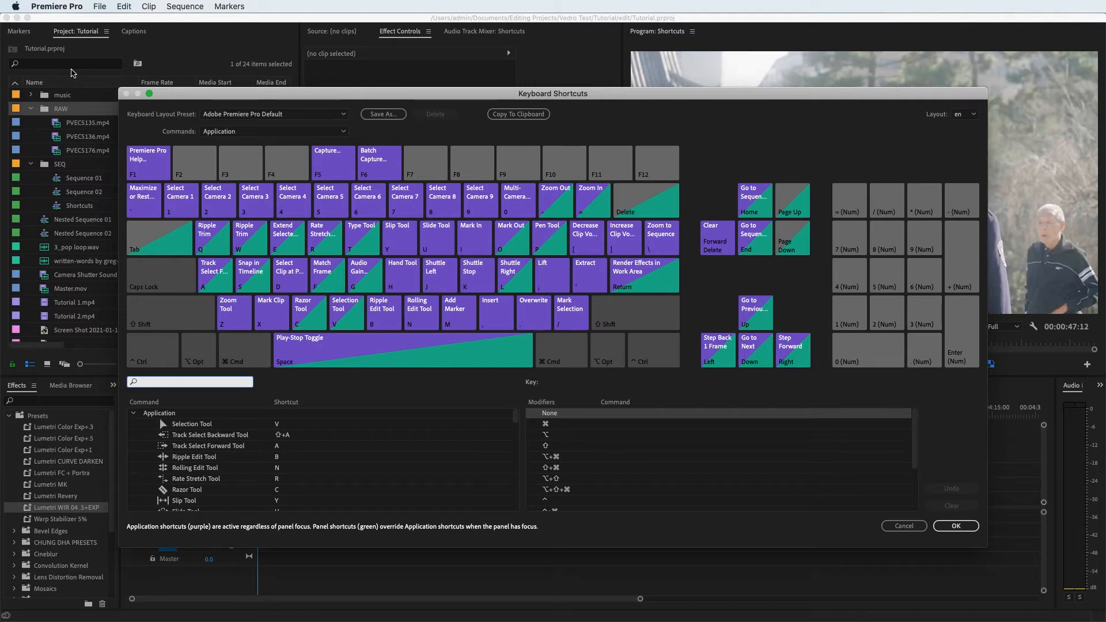
{"action": "type", "text": "add edit"}
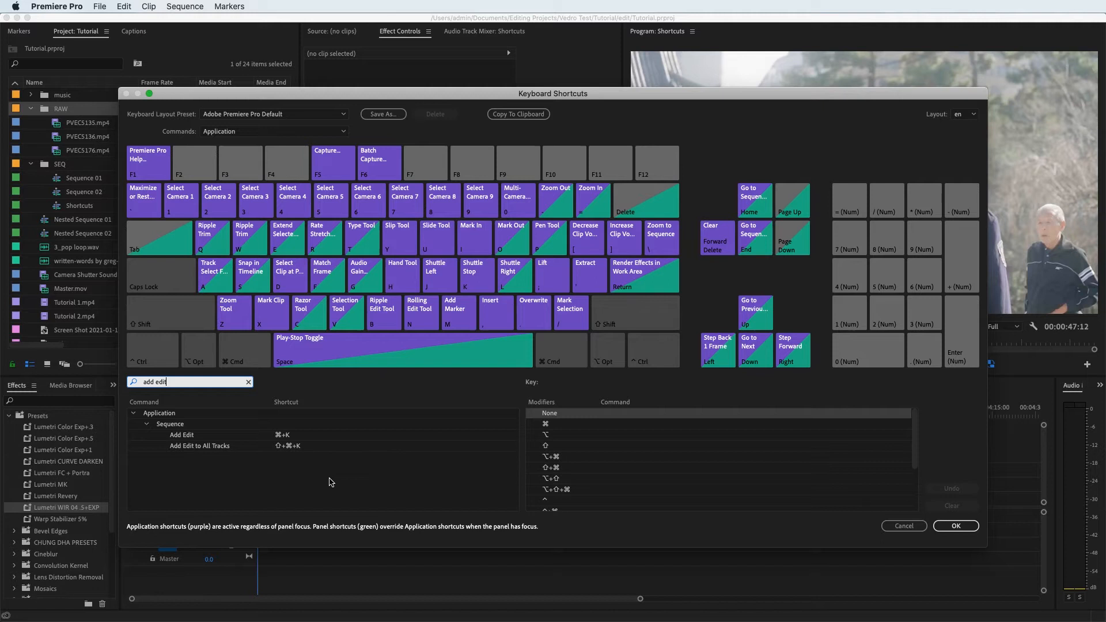
{"action": "key", "text": "Escape"}
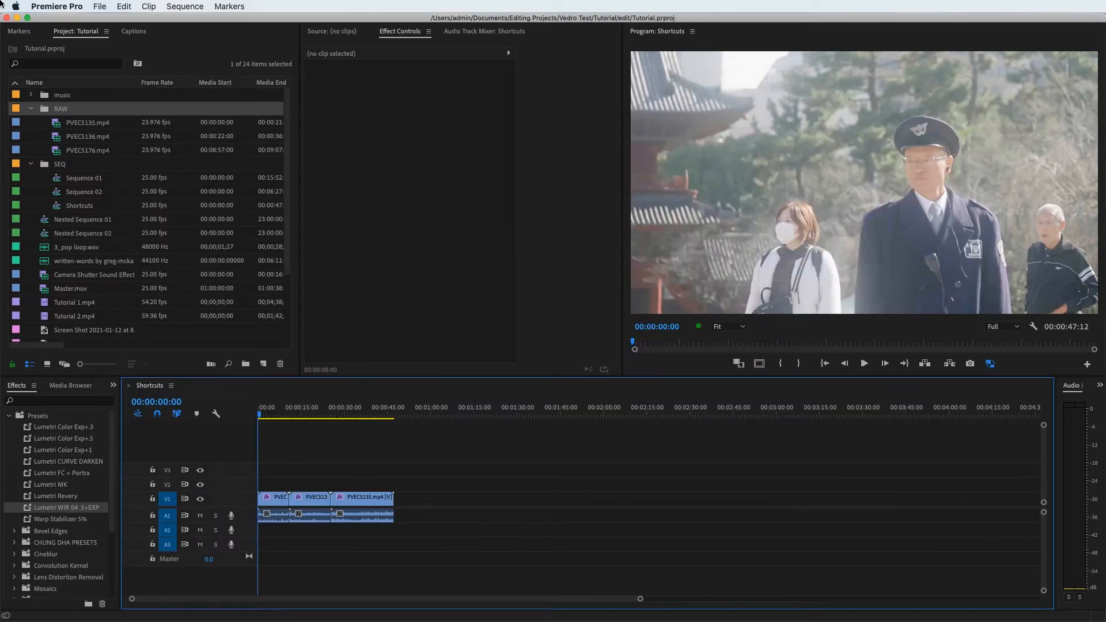
Step: Assign V to the Add Edit command in the keyboard shortcuts and switch to the saved personal keyboard layout preset
{"action": "left_click", "coordinate": [64, 6]}
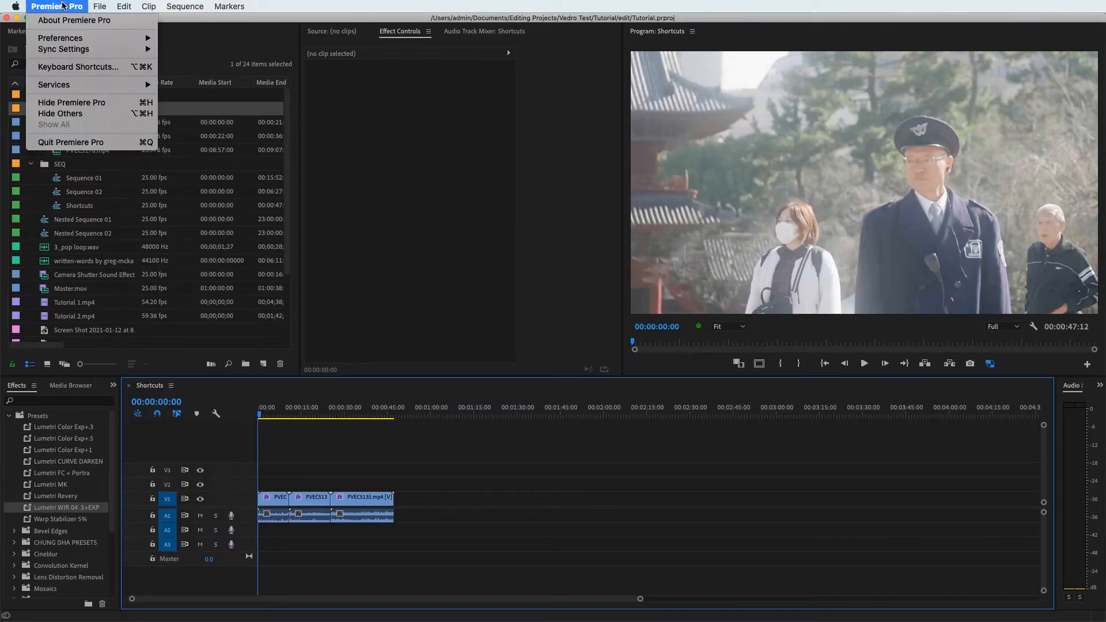
{"action": "left_click", "coordinate": [78, 67]}
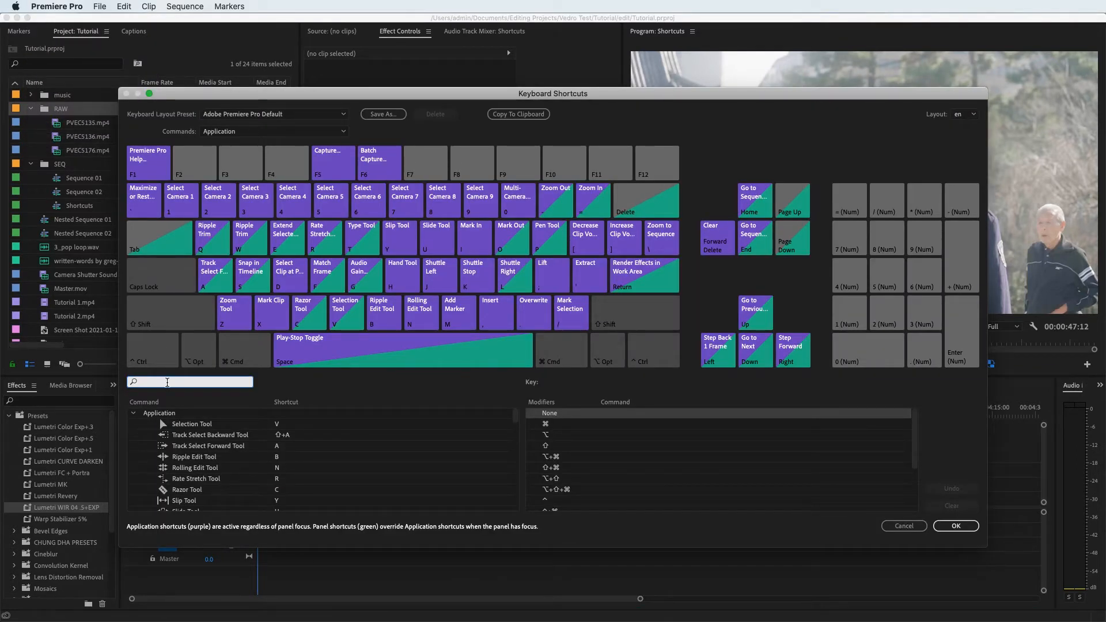
{"action": "type", "text": "add edit"}
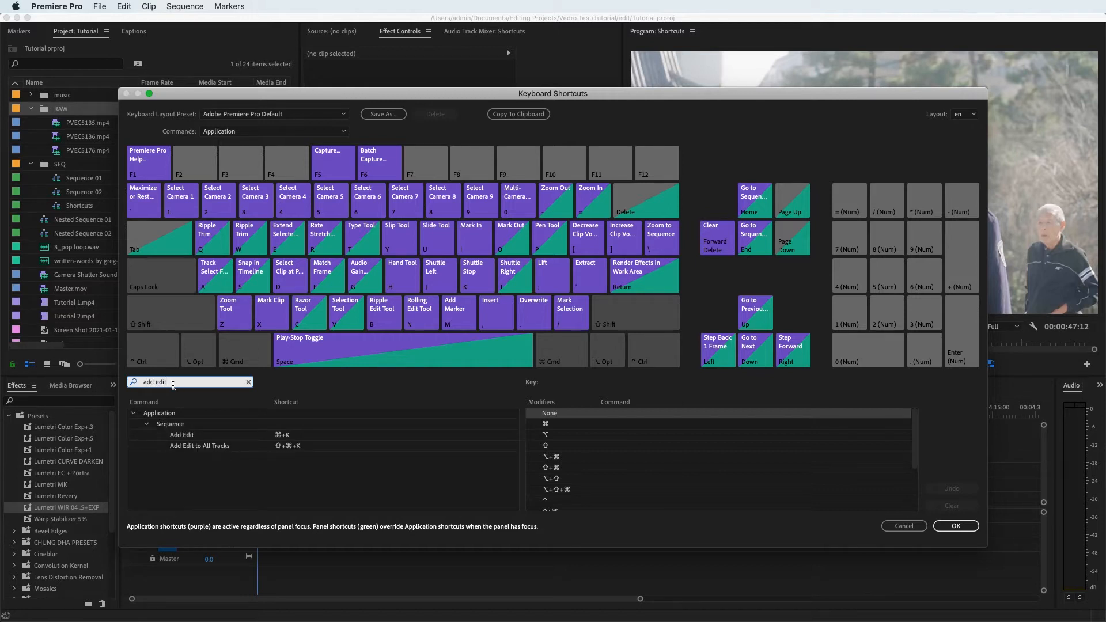
{"action": "left_click", "coordinate": [289, 436]}
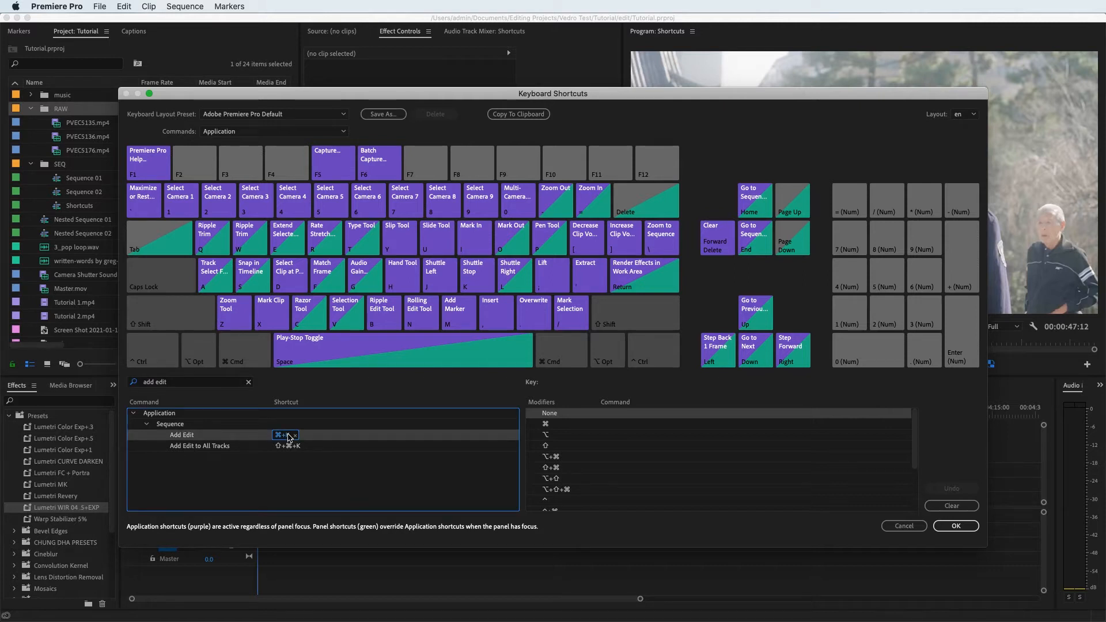
{"action": "key", "text": "v"}
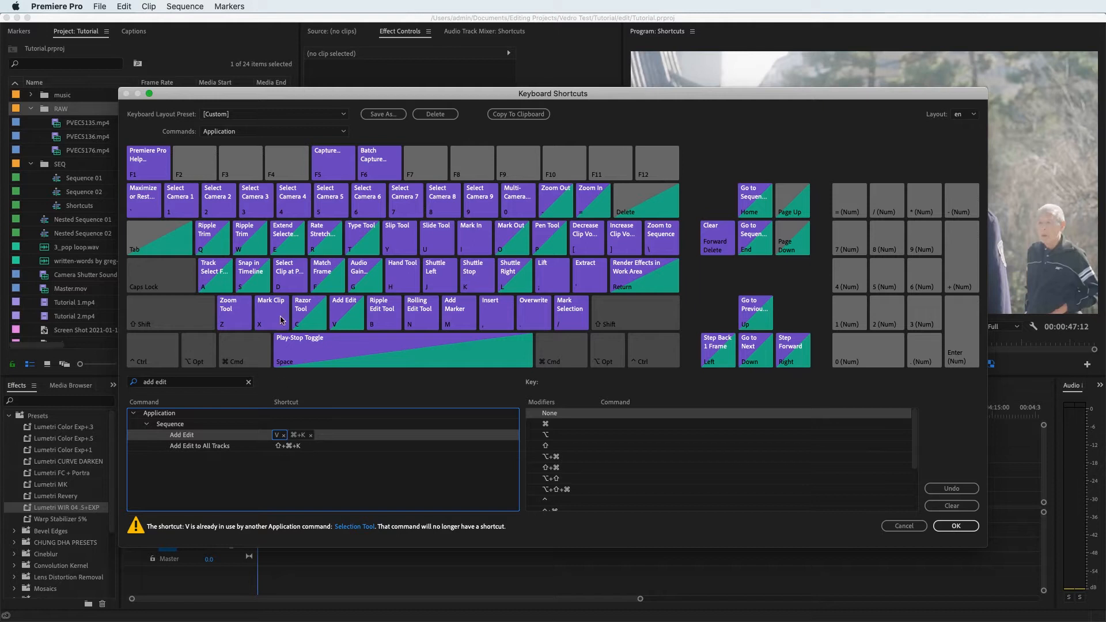
{"action": "left_click", "coordinate": [307, 117]}
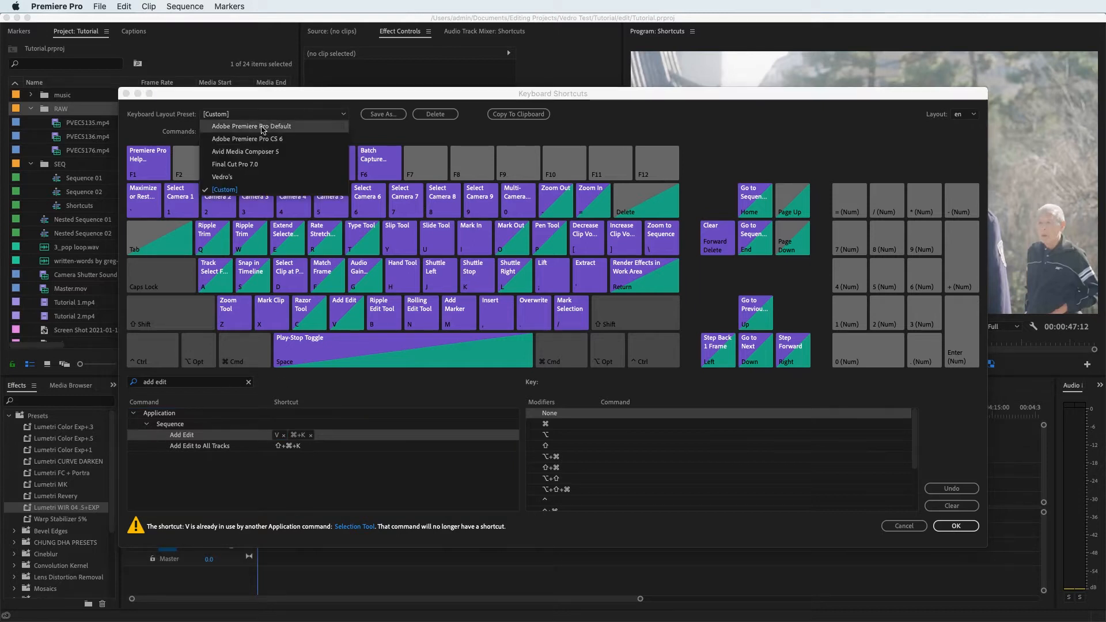
{"action": "left_click", "coordinate": [233, 177]}
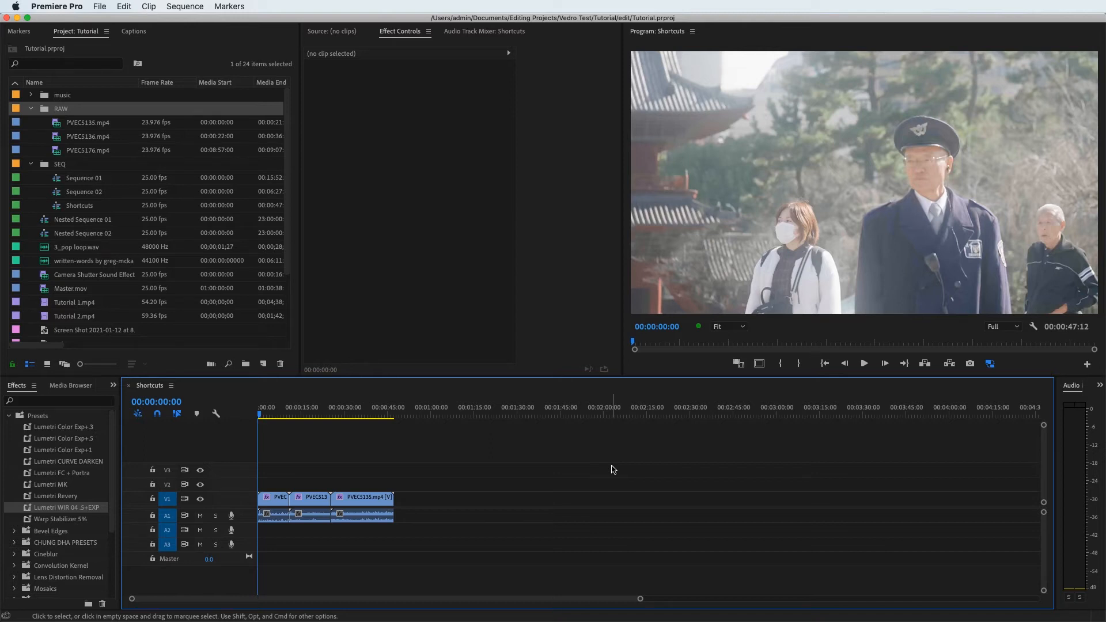
Step: Use Add Edit to split the last clip at 00:00:35:00, the middle clip partway, and the first clip at 00:00:06:20
{"action": "left_click", "coordinate": [348, 414]}
{"action": "left_click_drag", "start_coordinate": [350, 414], "coordinate": [360, 414]}
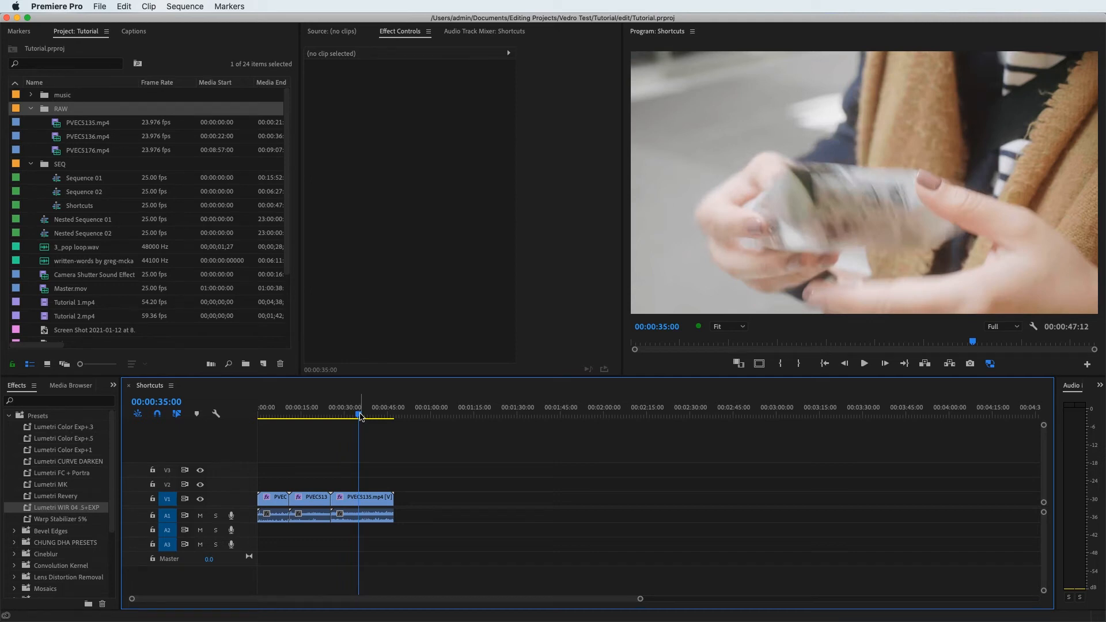
{"action": "key", "text": "v"}
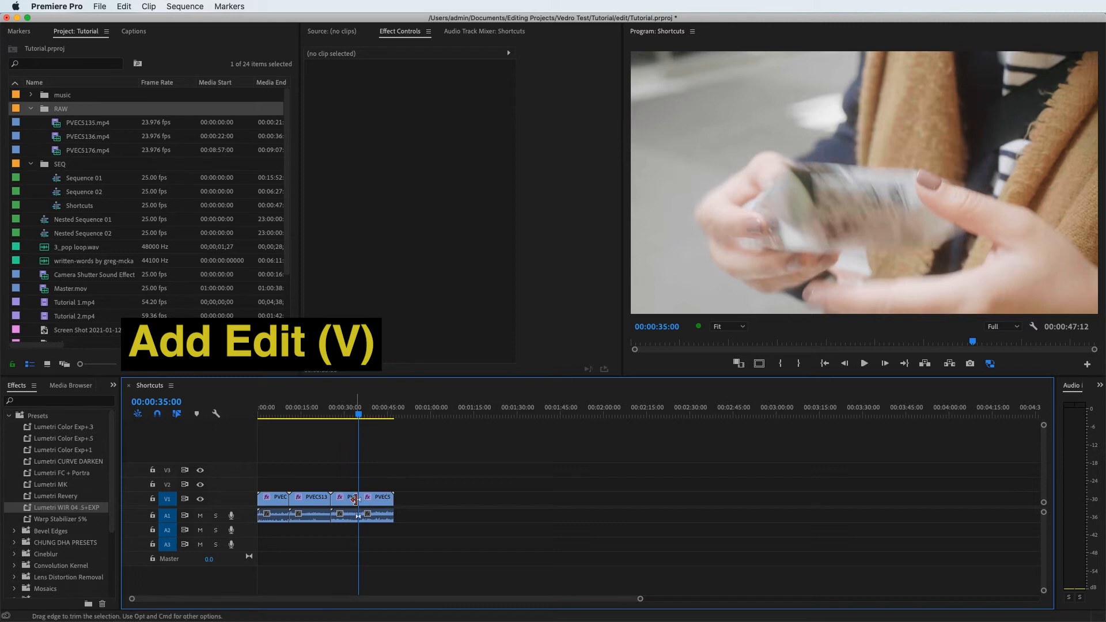
{"action": "left_click", "coordinate": [304, 410]}
{"action": "key", "text": "v"}
{"action": "left_click", "coordinate": [278, 411]}
{"action": "key", "text": "v"}
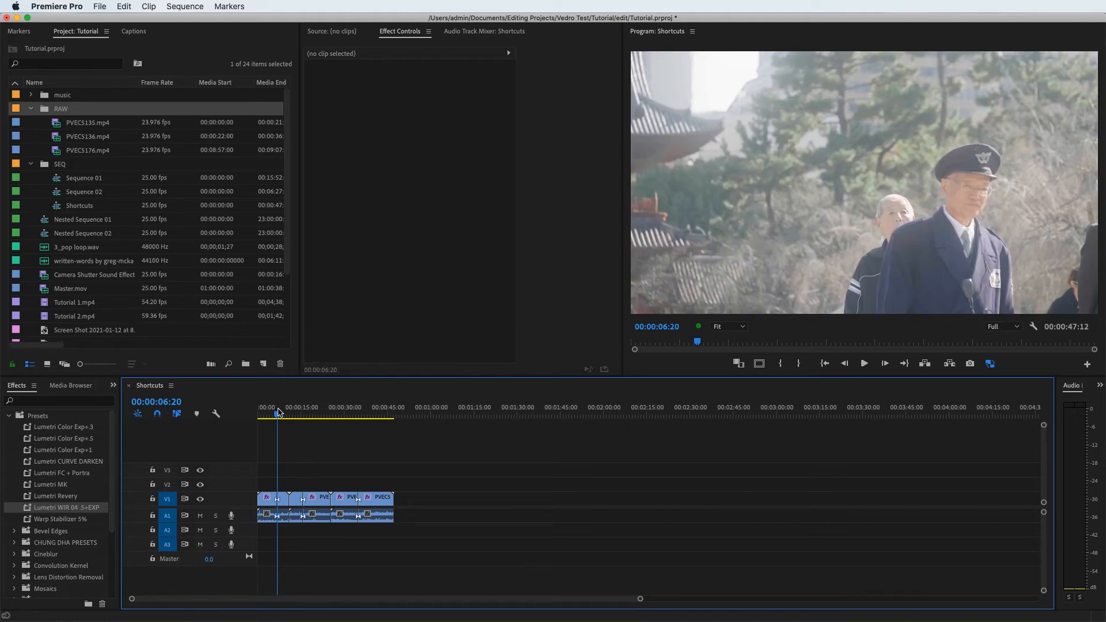
Step: Undo the three cuts made in the timeline clips
{"action": "key", "text": "super+z"}
{"action": "key", "text": "super+z"}
{"action": "key", "text": "super+z"}
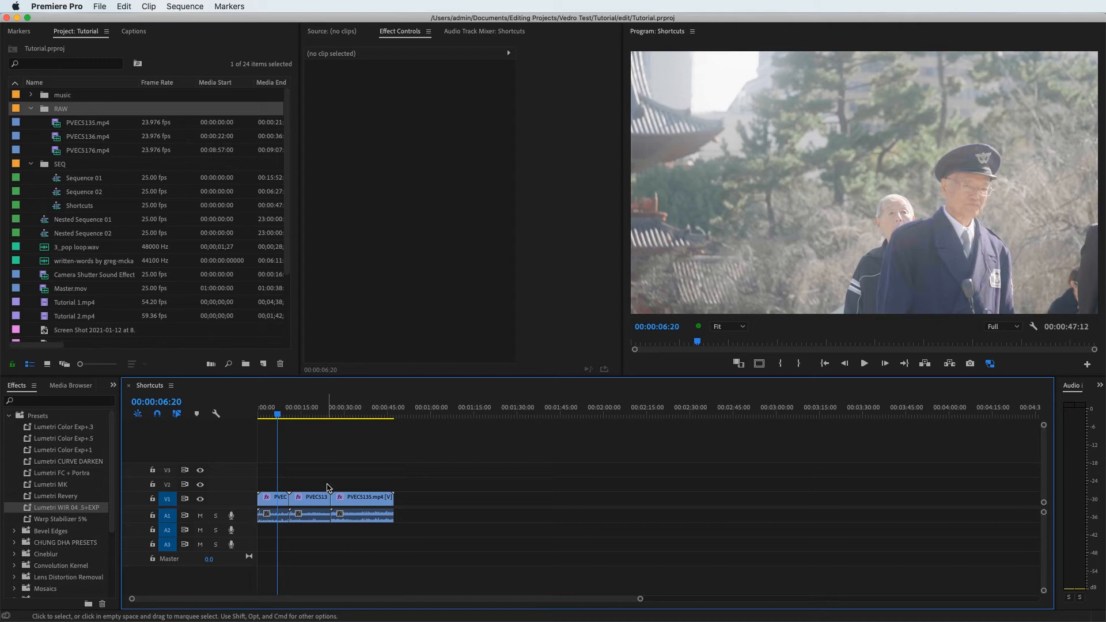
Step: Select the last two clips with a marquee, select forward from the middle clip with the Track Select Forward Tool, and clear the selection
{"action": "left_click_drag", "start_coordinate": [363, 480], "coordinate": [319, 544]}
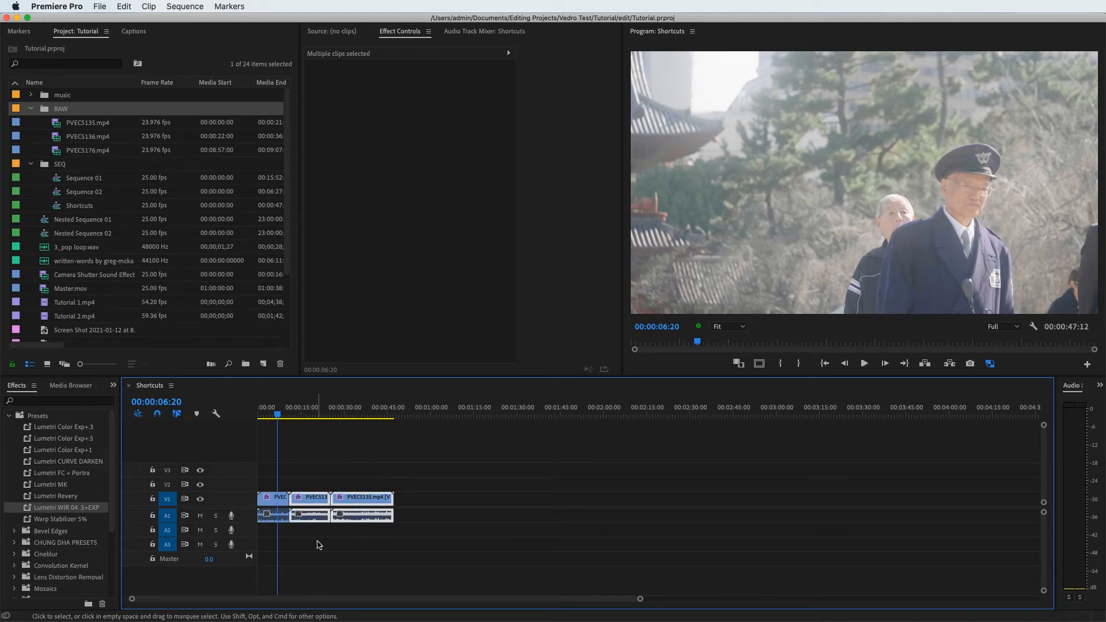
{"action": "left_click", "coordinate": [418, 461]}
{"action": "key", "text": "t"}
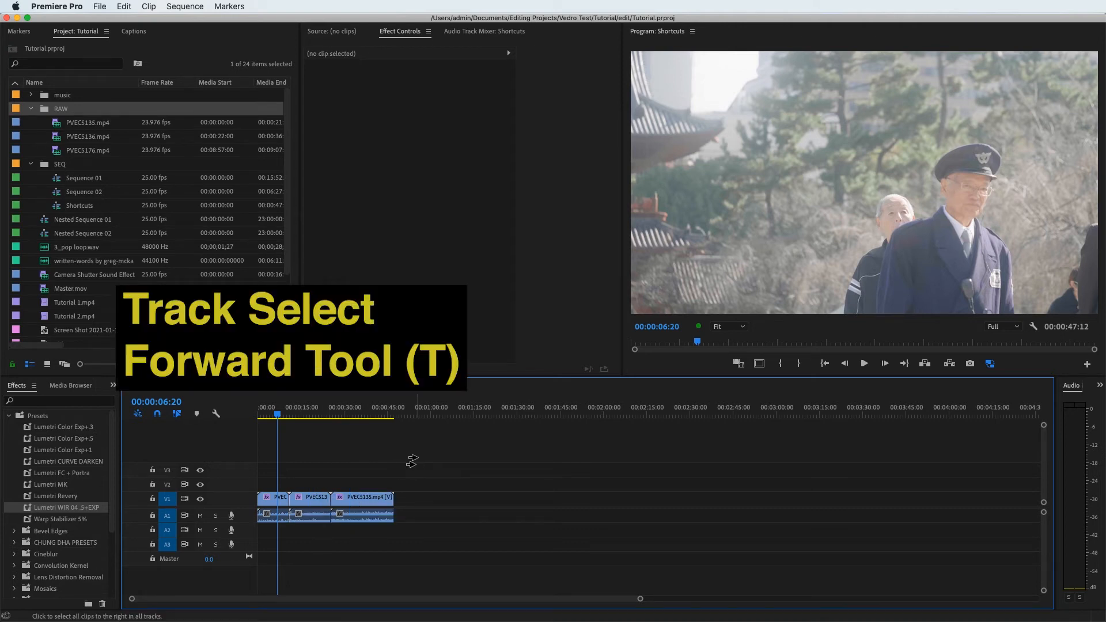
{"action": "left_click", "coordinate": [301, 505]}
{"action": "key", "text": "v"}
{"action": "left_click", "coordinate": [366, 472]}
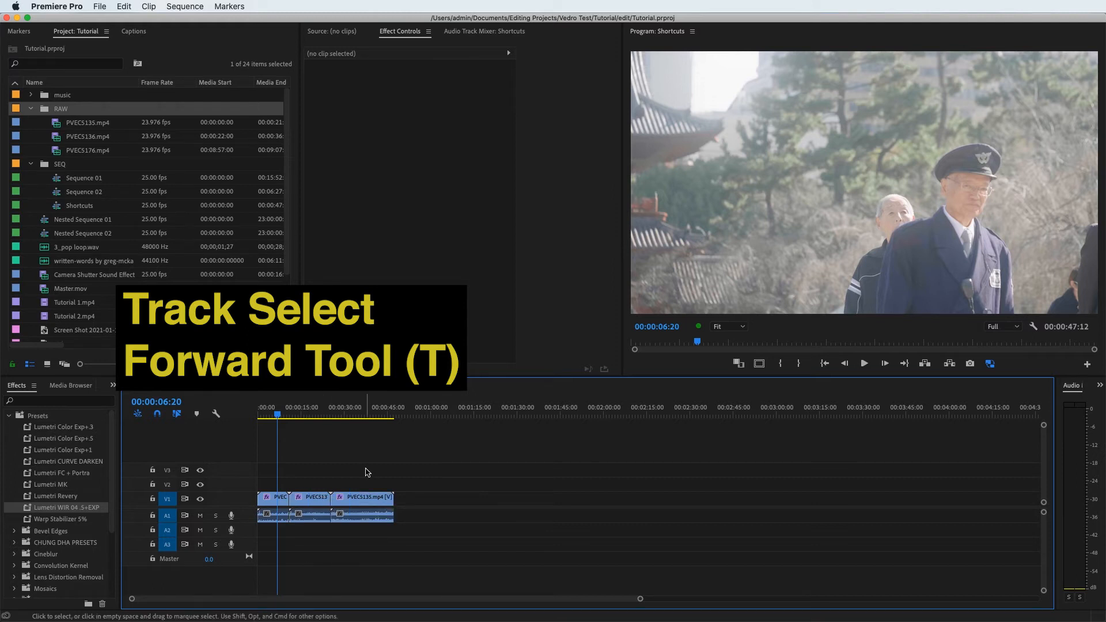
Step: Turn on Selection Follows Playhead and scrub from the first clip to 00:00:13:03 in PVEC5136.mp4
{"action": "key", "text": "equal"}
{"action": "key", "text": "equal"}
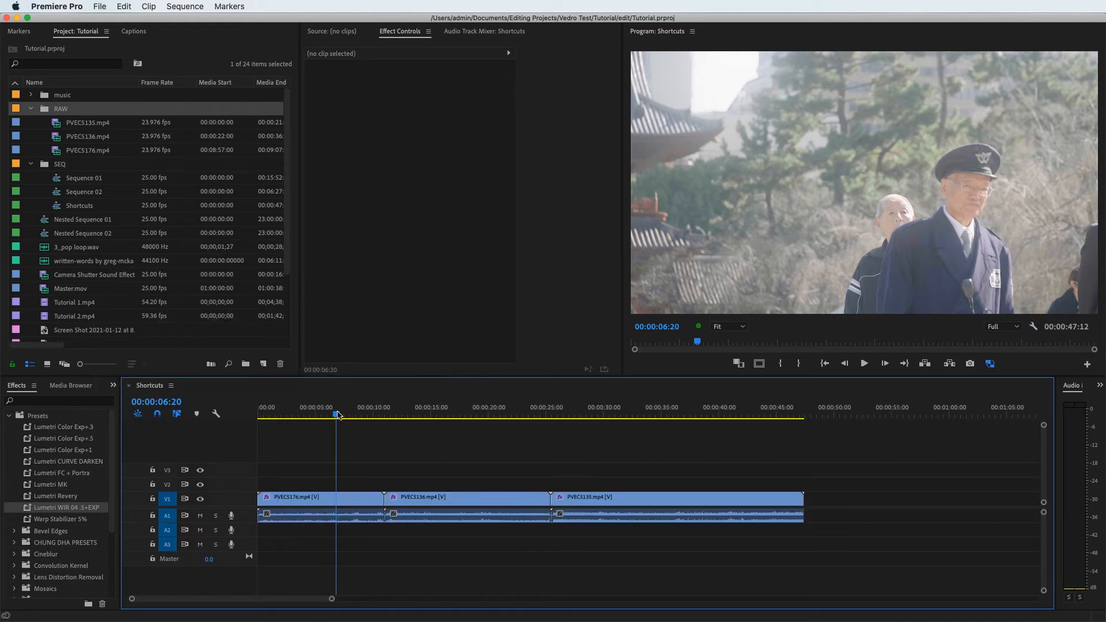
{"action": "left_click_drag", "start_coordinate": [338, 415], "coordinate": [367, 417]}
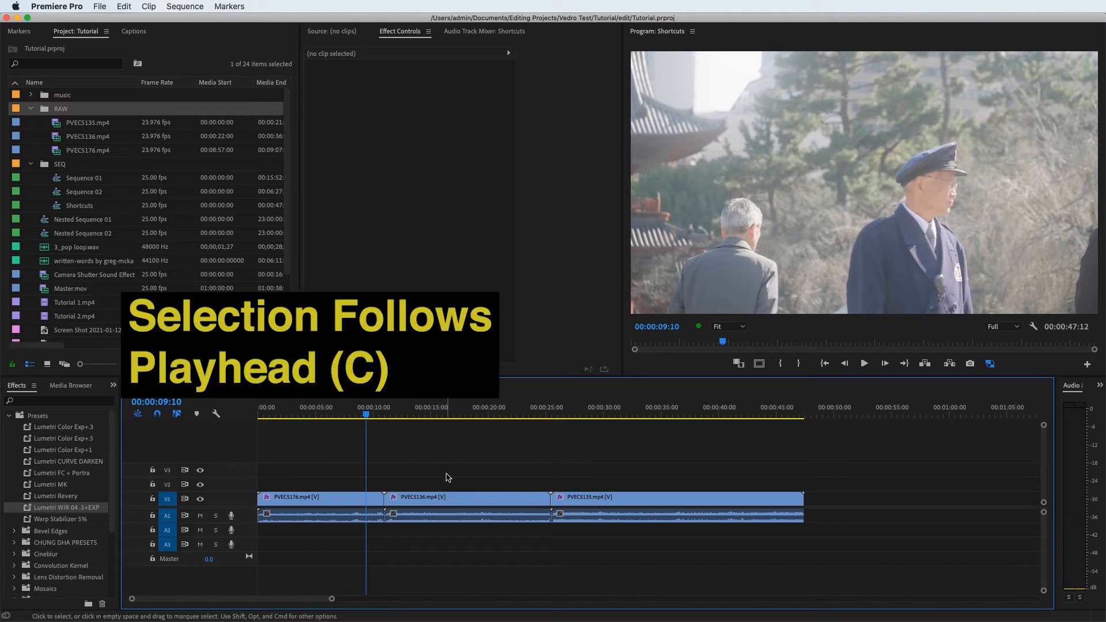
{"action": "key", "text": "c"}
{"action": "left_click_drag", "start_coordinate": [367, 416], "coordinate": [332, 415]}
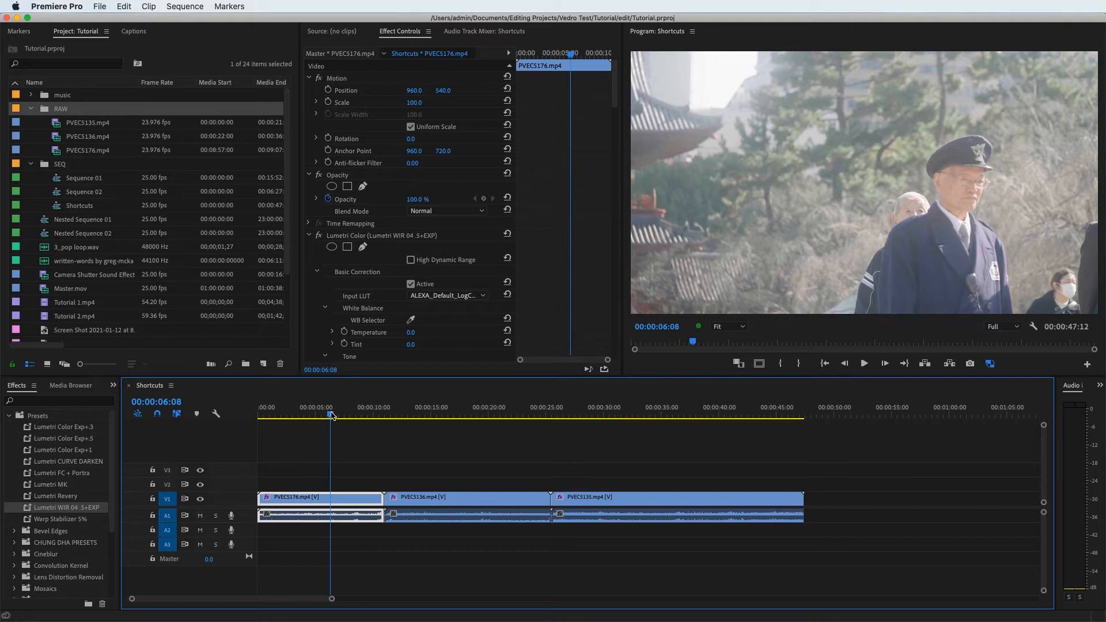
{"action": "left_click_drag", "start_coordinate": [332, 415], "coordinate": [428, 423]}
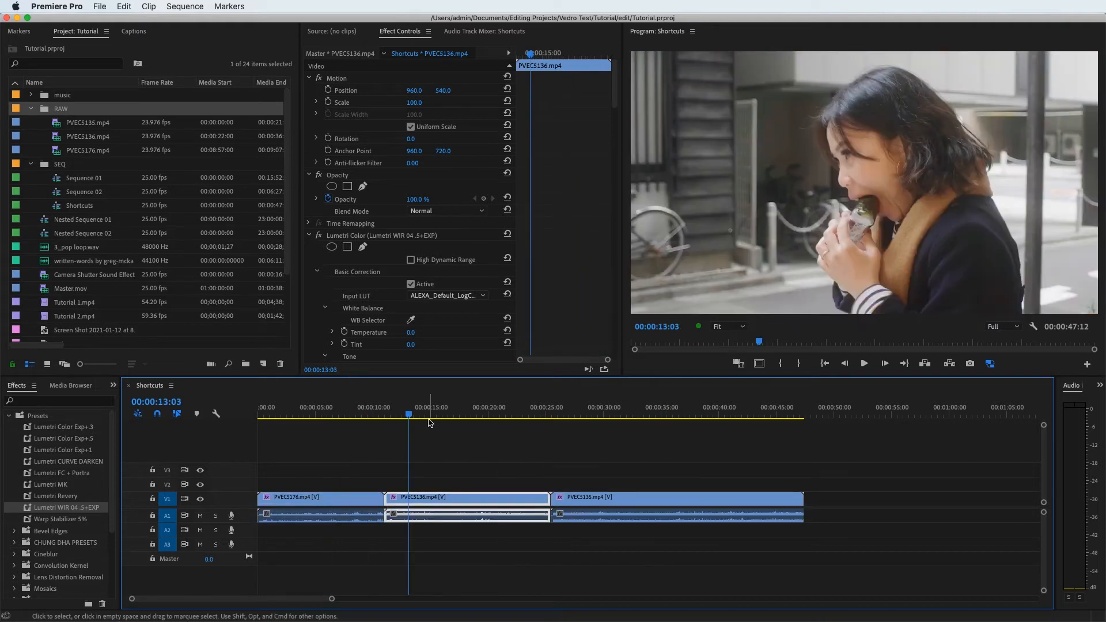
Step: Try removing the opening of PVEC5136.mp4 up to 00:00:13:03 and closing the gap, and undo both edits
{"action": "key", "text": "alt+q"}
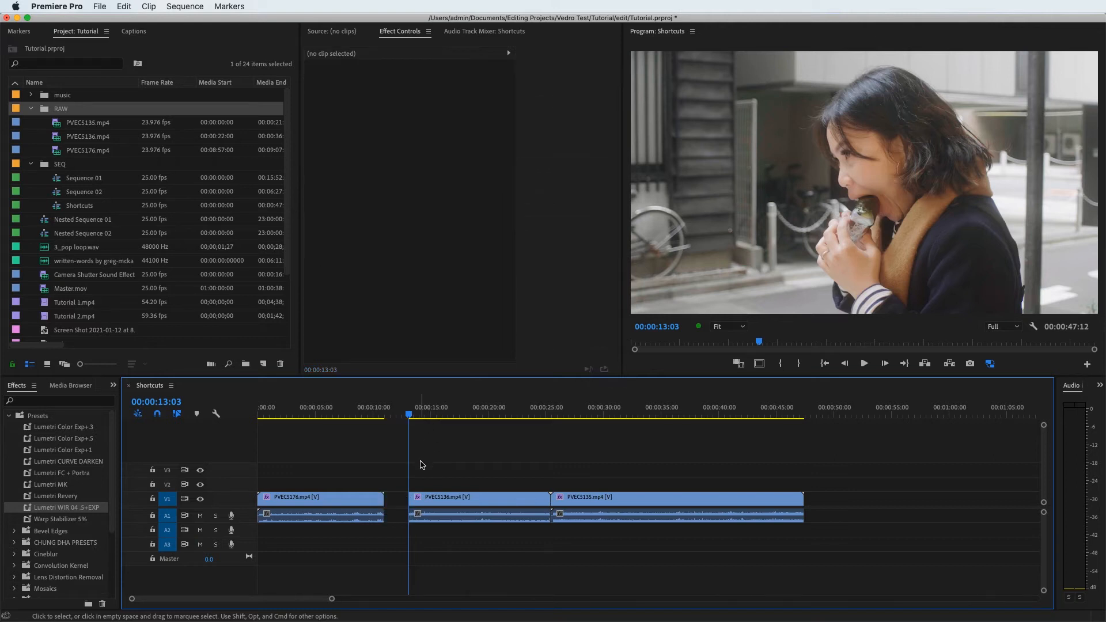
{"action": "left_click", "coordinate": [400, 501]}
{"action": "key", "text": "Delete"}
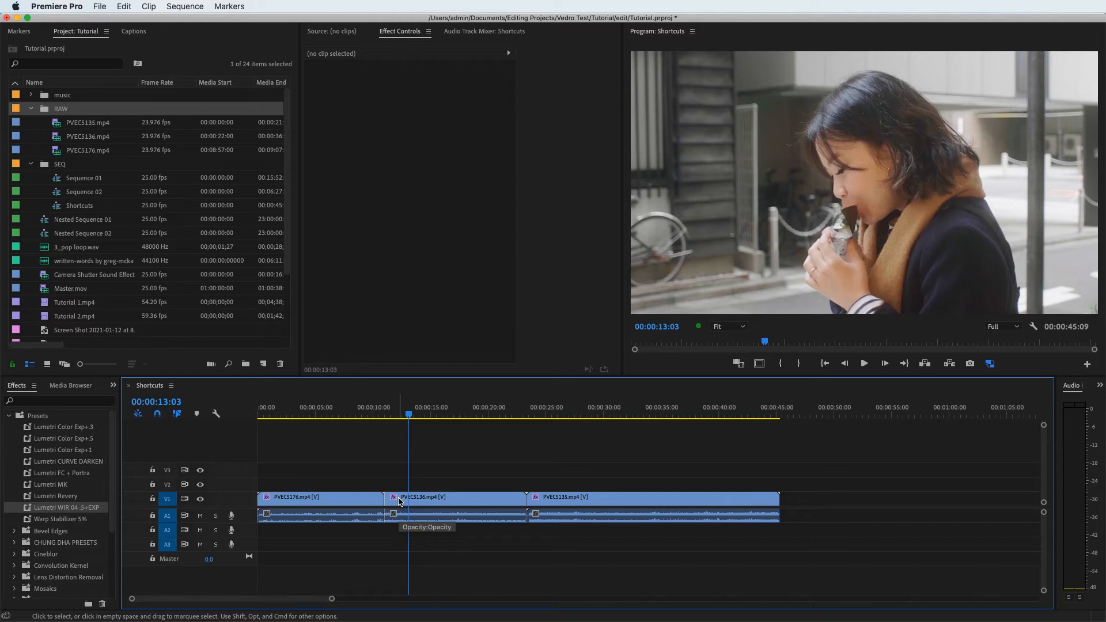
{"action": "key", "text": "super+z"}
{"action": "key", "text": "super+z"}
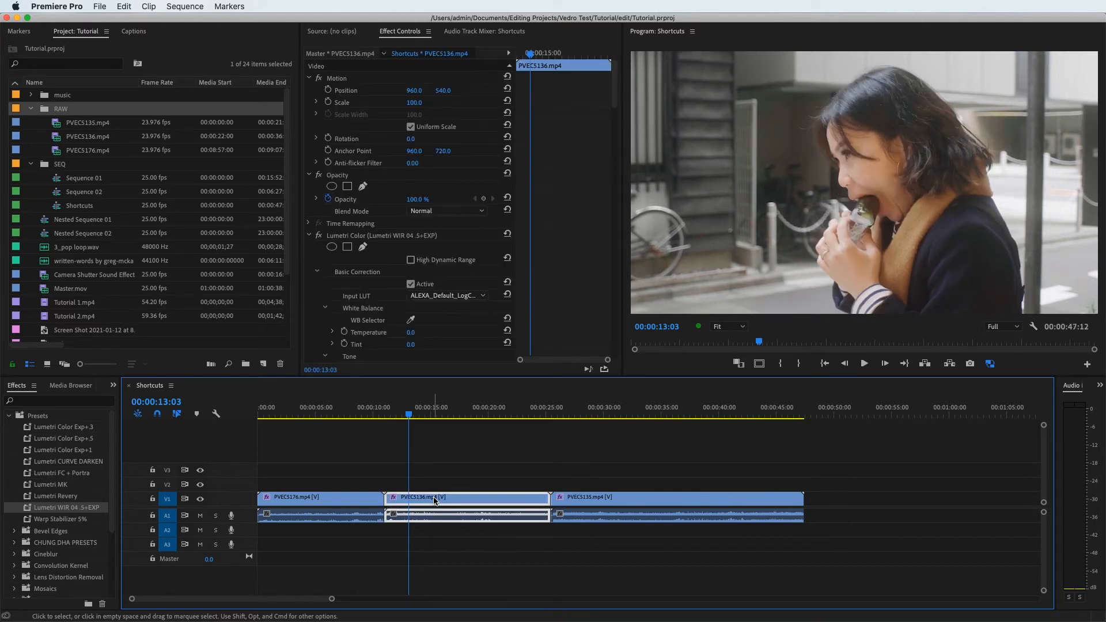
Step: Ripple trim the start of PVEC5136.mp4 to the playhead, and undo the trim
{"action": "key", "text": "z"}
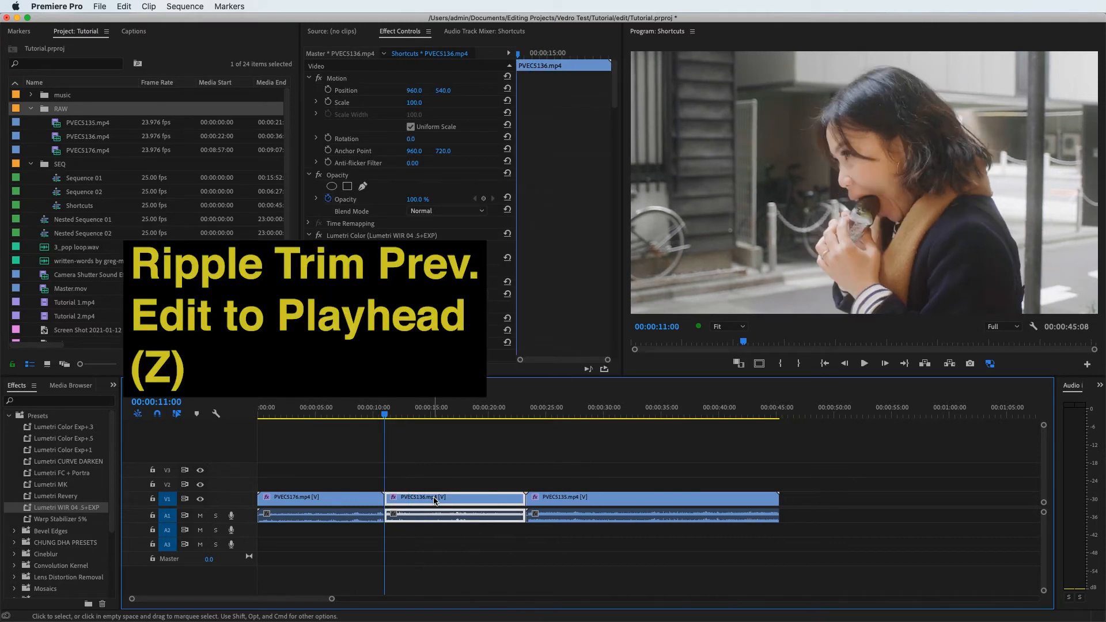
{"action": "key", "text": "super+z"}
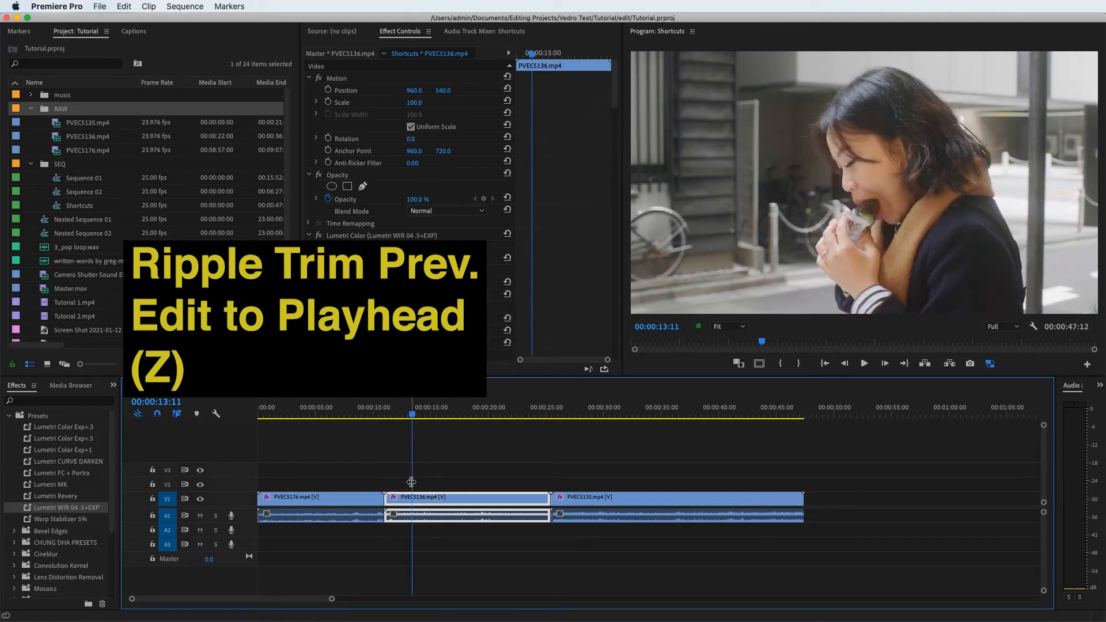
Step: Cut away the part of PVEC5136.mp4 before 00:00:13:11 and delete the gap it leaves
{"action": "key", "text": "super+k"}
{"action": "key", "text": "Delete"}
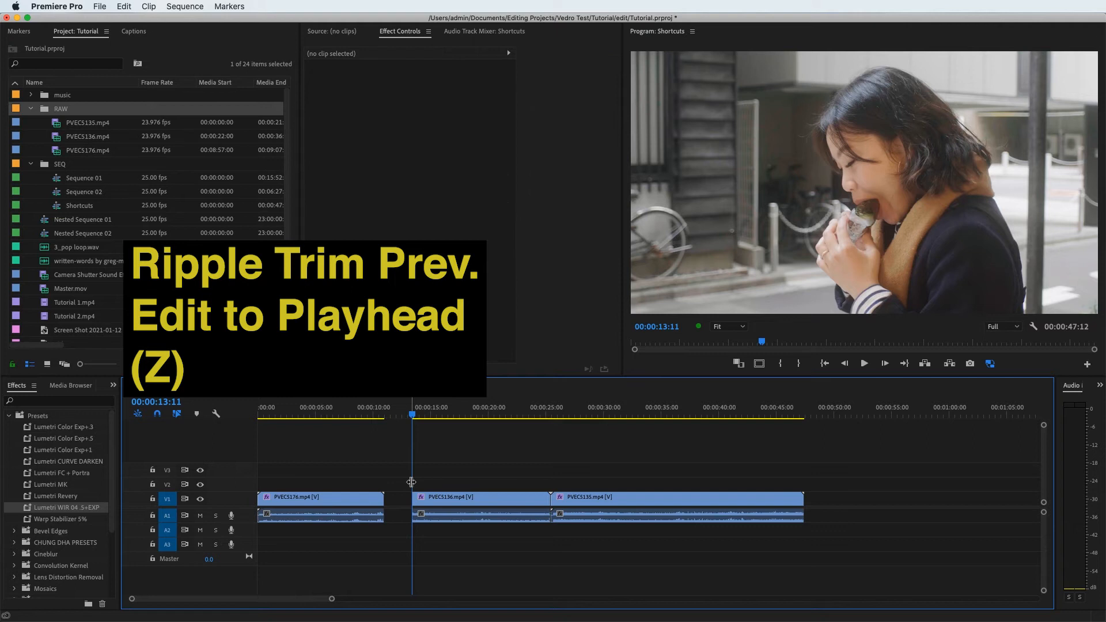
{"action": "left_click", "coordinate": [402, 501]}
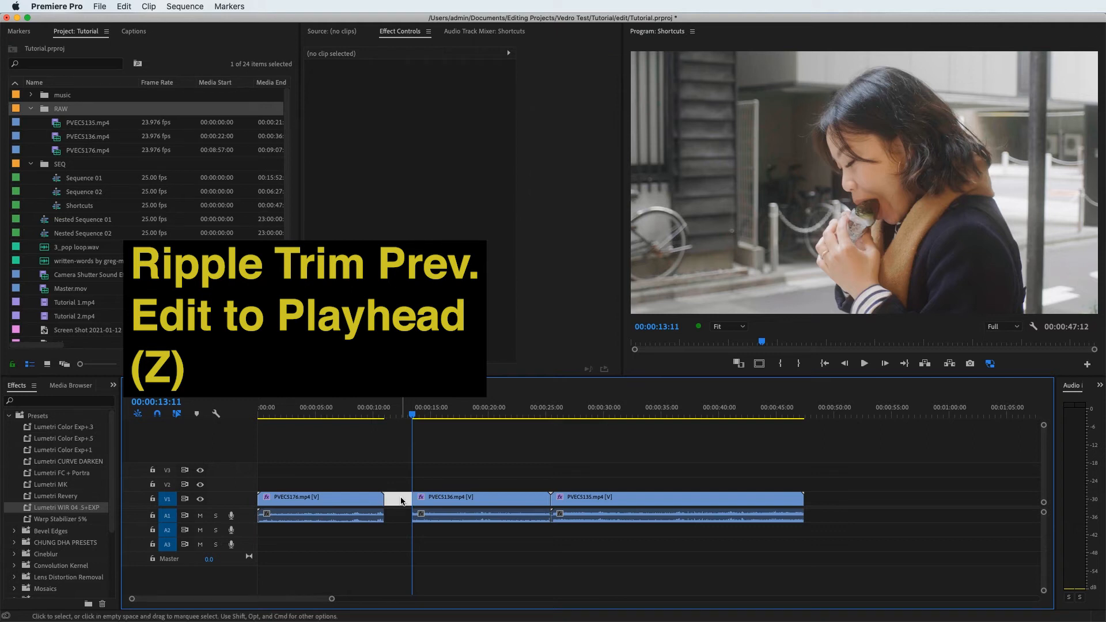
{"action": "key", "text": "Delete"}
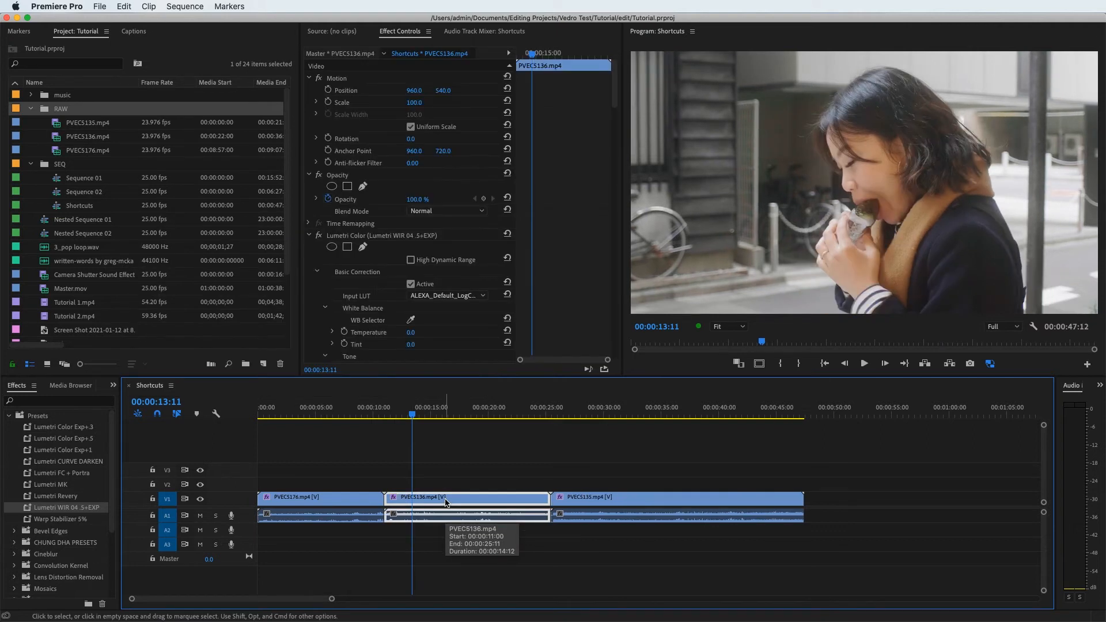
Step: Cut off the tail of PVEC5136.mp4 after 00:00:23:07 and close the gap, and undo these edits
{"action": "left_click_drag", "start_coordinate": [414, 415], "coordinate": [529, 408]}
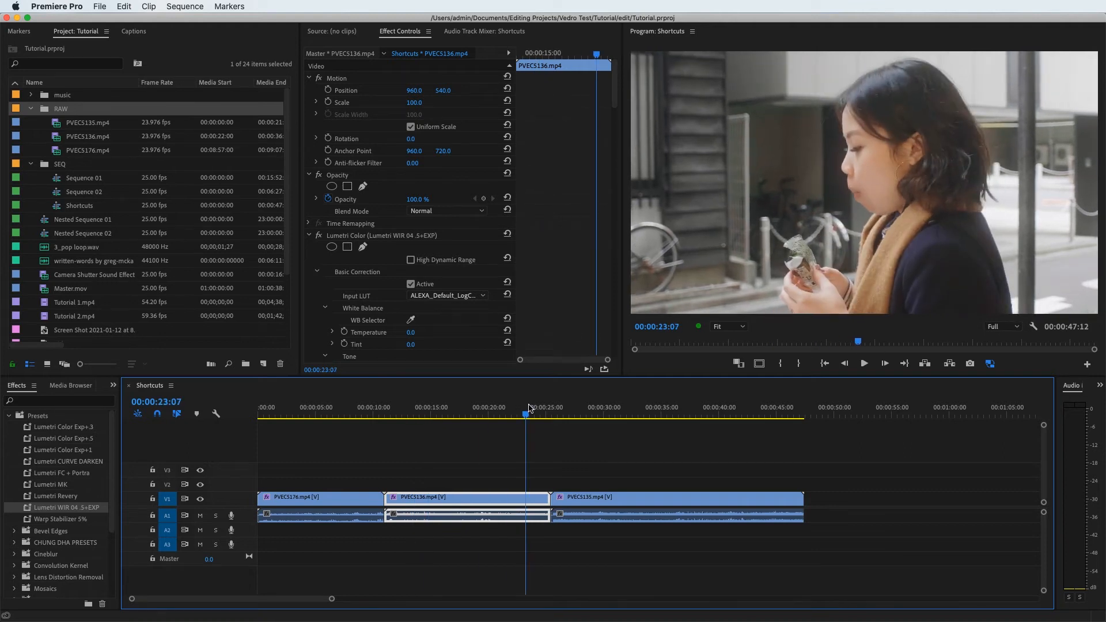
{"action": "key", "text": "super+k"}
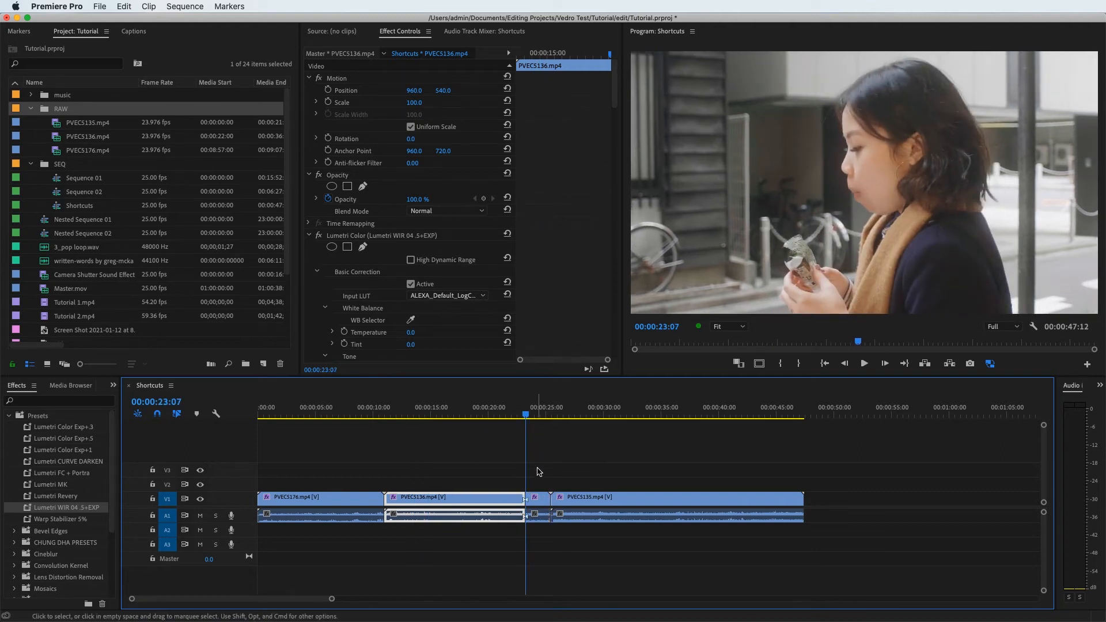
{"action": "left_click", "coordinate": [540, 497]}
{"action": "key", "text": "Delete"}
{"action": "left_click", "coordinate": [541, 502]}
{"action": "key", "text": "Delete"}
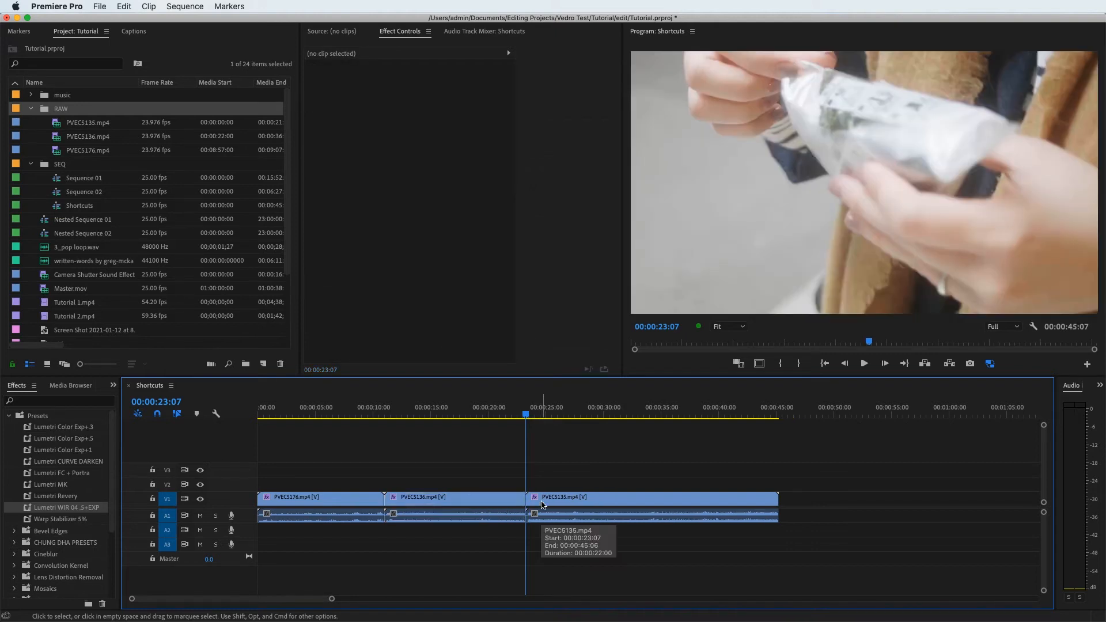
{"action": "key", "text": "super+z"}
{"action": "key", "text": "super+z"}
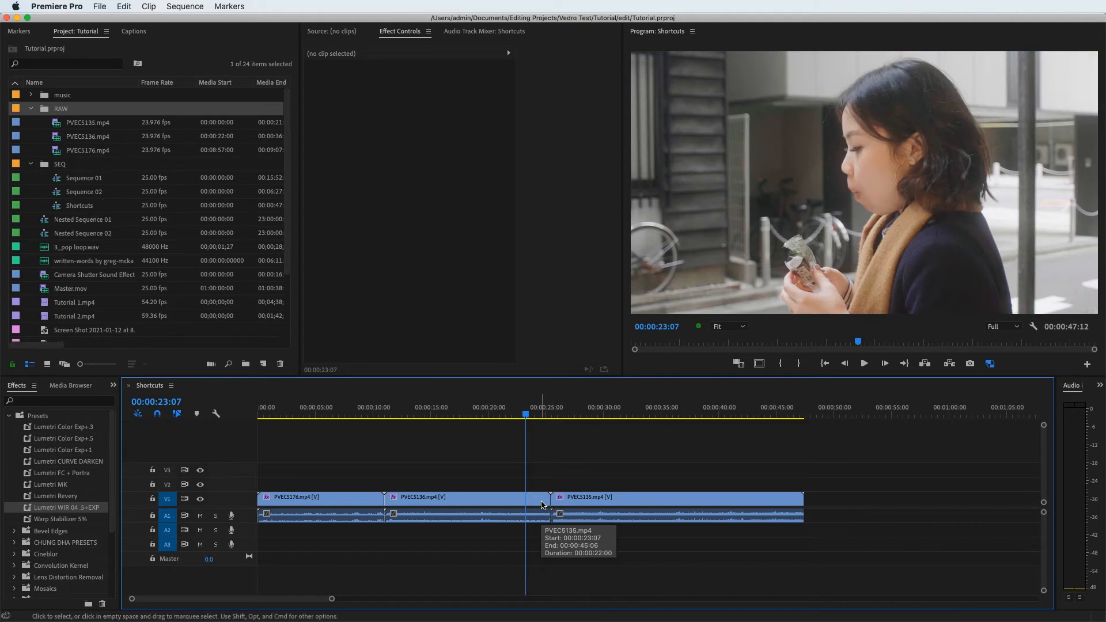
Step: Ripple trim the end of PVEC5136.mp4 to the playhead at 00:00:23:07, and undo the trim
{"action": "key", "text": "x"}
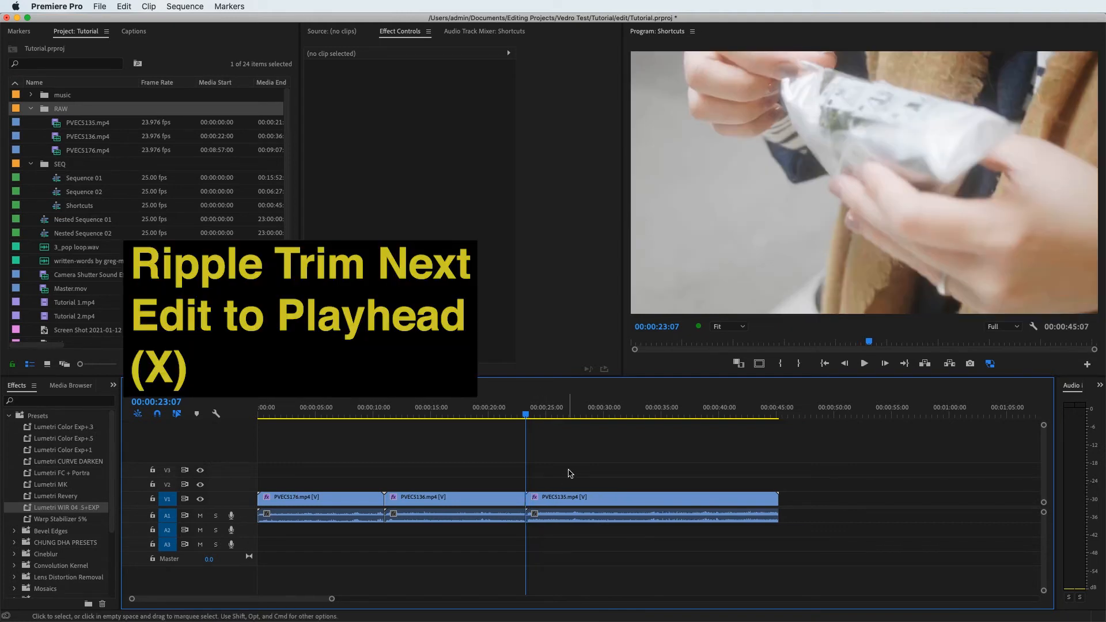
{"action": "key", "text": "super+z"}
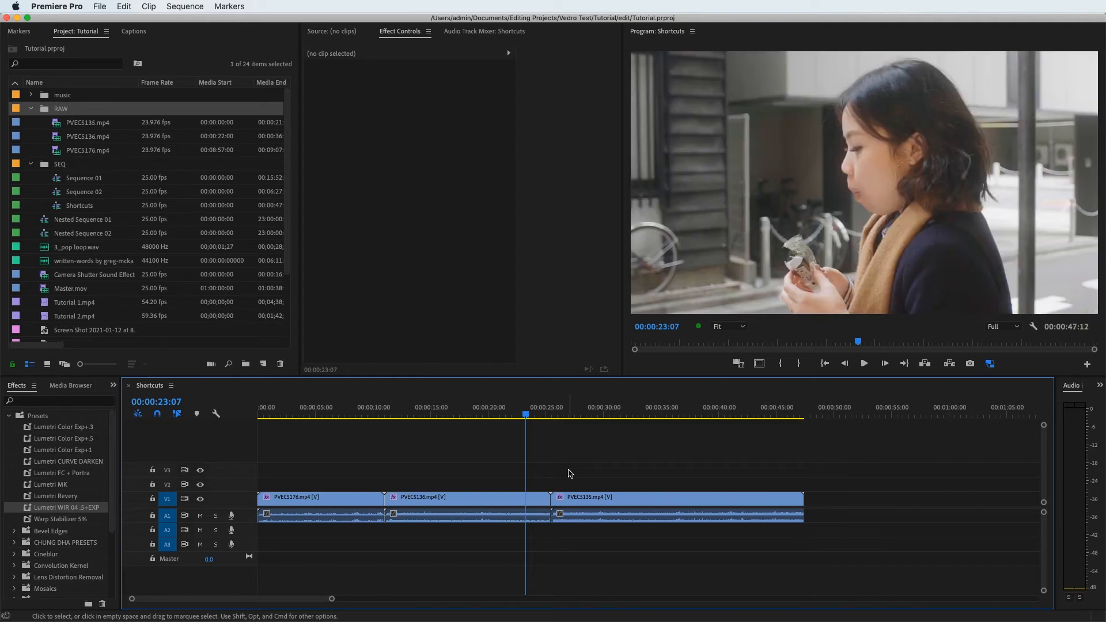
Step: Zoom the Shortcuts timeline far out, and back in until its three clips are readable again
{"action": "key", "text": "minus"}
{"action": "key", "text": "minus"}
{"action": "key", "text": "minus"}
{"action": "key", "text": "minus"}
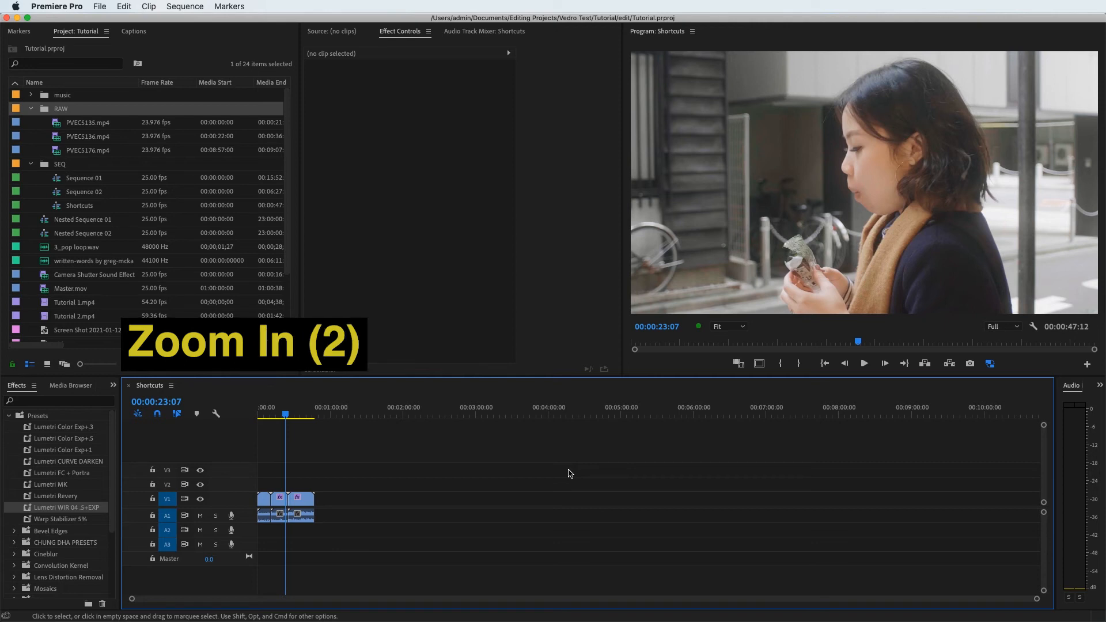
{"action": "key", "text": "equal"}
{"action": "key", "text": "equal"}
{"action": "key", "text": "equal"}
{"action": "key", "text": "equal"}
{"action": "key", "text": "minus"}
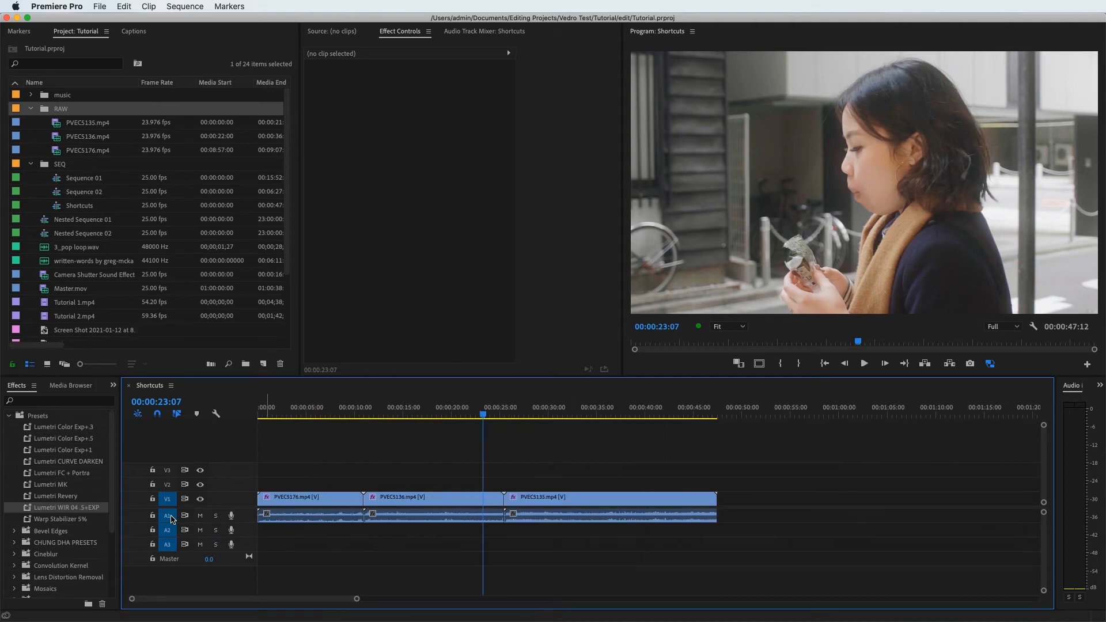
Step: Expand the audio tracks and lower the volume of PVEC5136.mp4 in small steps, followed by one large decrease
{"action": "key", "text": "super+alt+equal"}
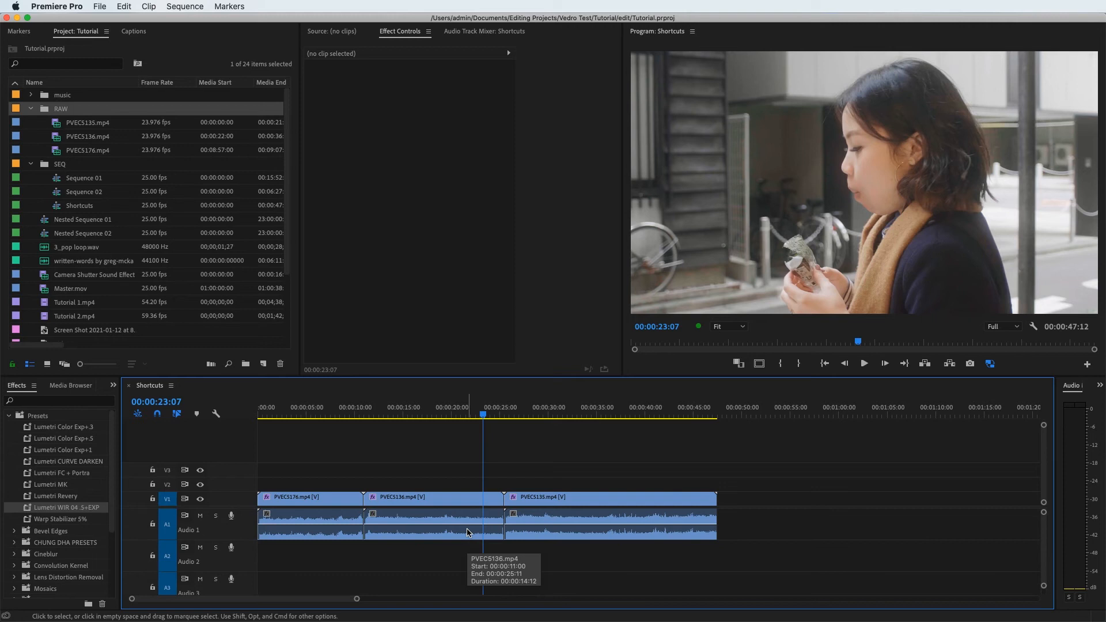
{"action": "key", "text": "bracketleft"}
{"action": "key", "text": "bracketleft"}
{"action": "key", "text": "bracketleft"}
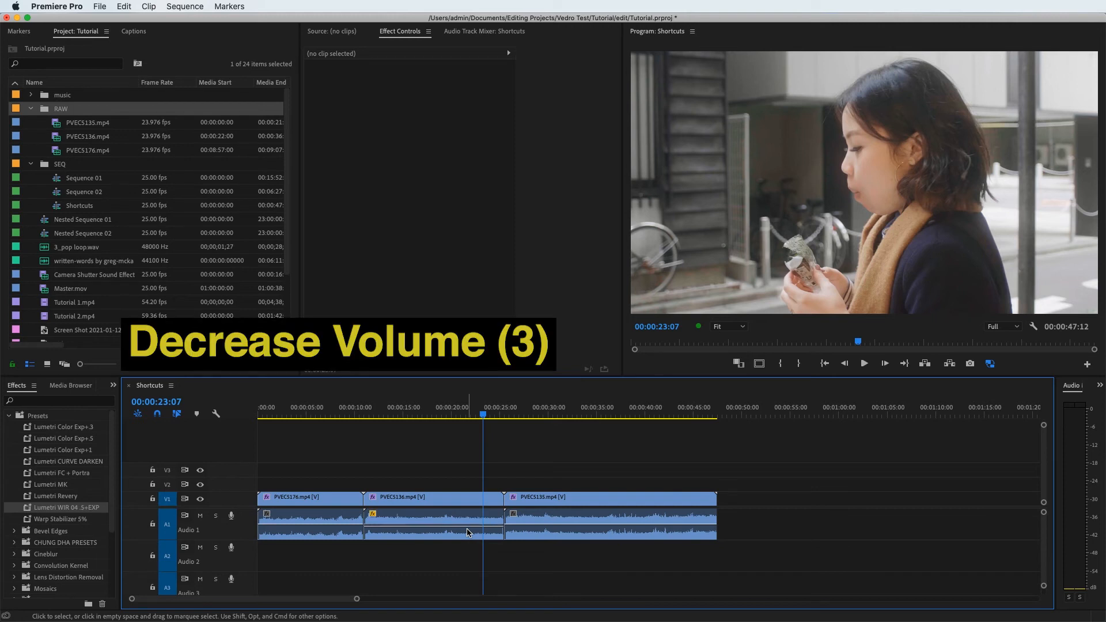
{"action": "key", "text": "bracketleft"}
{"action": "key", "text": "bracketleft"}
{"action": "key", "text": "bracketleft"}
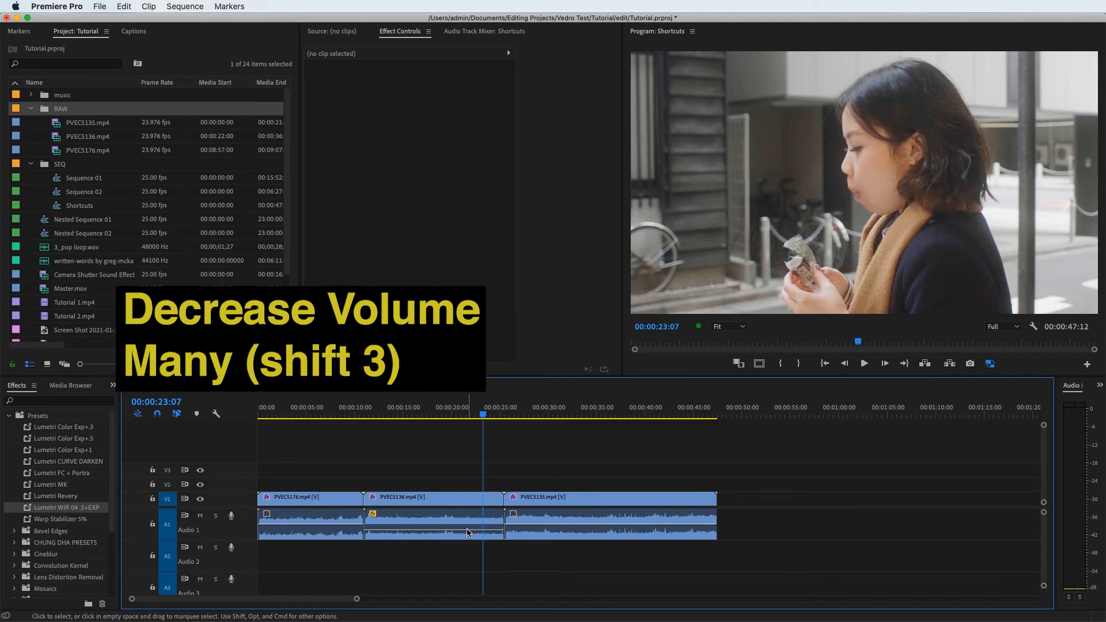
{"action": "key", "text": "shift+bracketleft"}
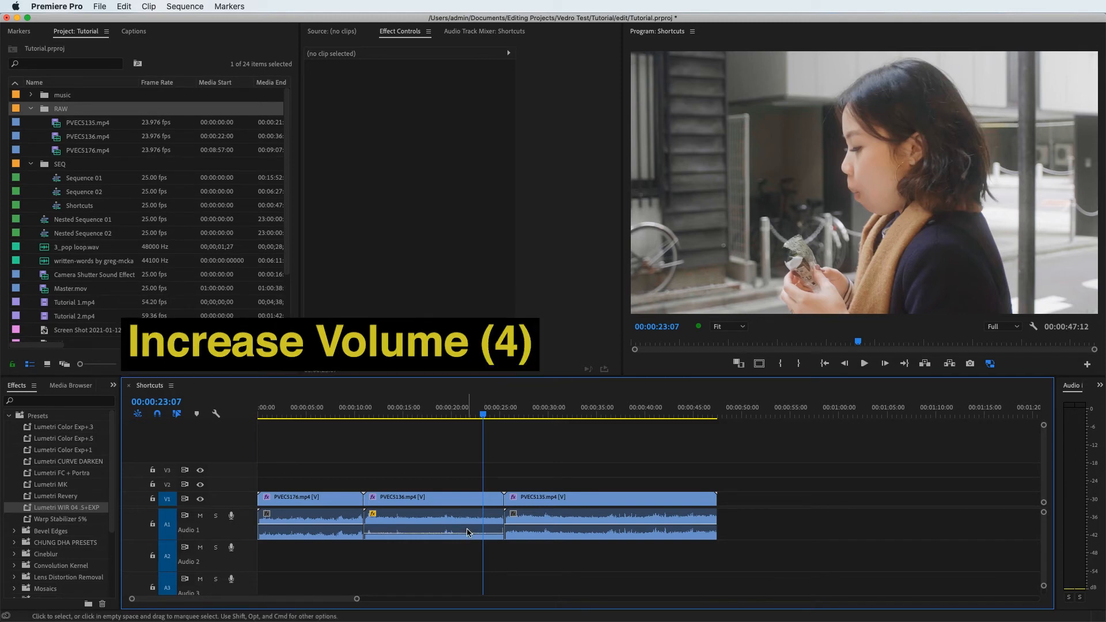
Step: Raise the volume of PVEC5136.mp4 in three small steps, followed by one large increase
{"action": "key", "text": "bracketright"}
{"action": "key", "text": "bracketright"}
{"action": "key", "text": "bracketright"}
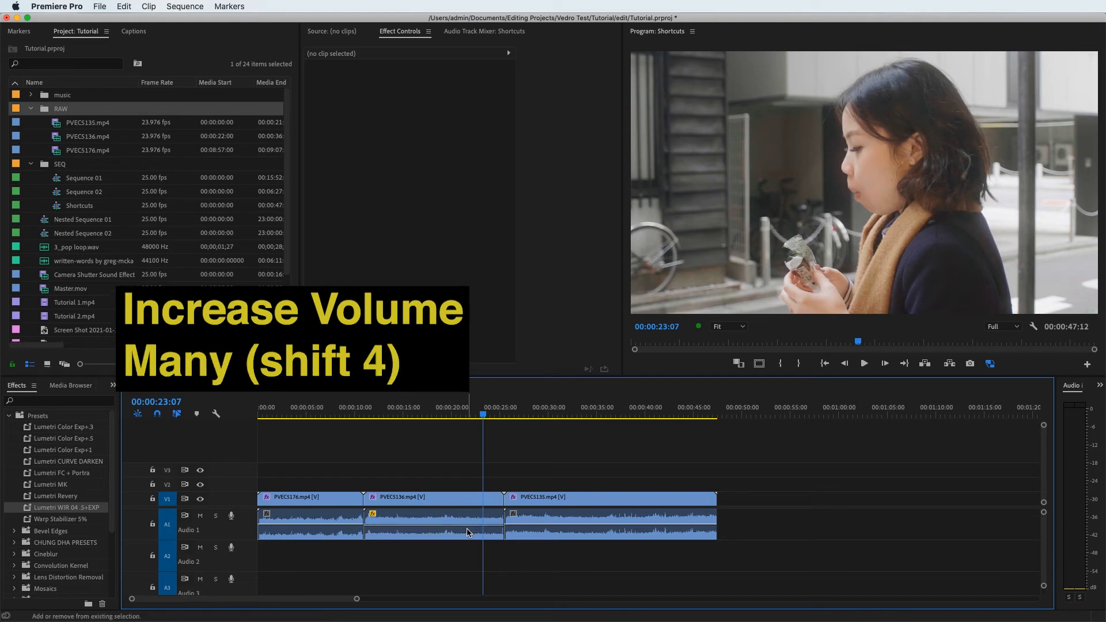
{"action": "key", "text": "shift+bracketright"}
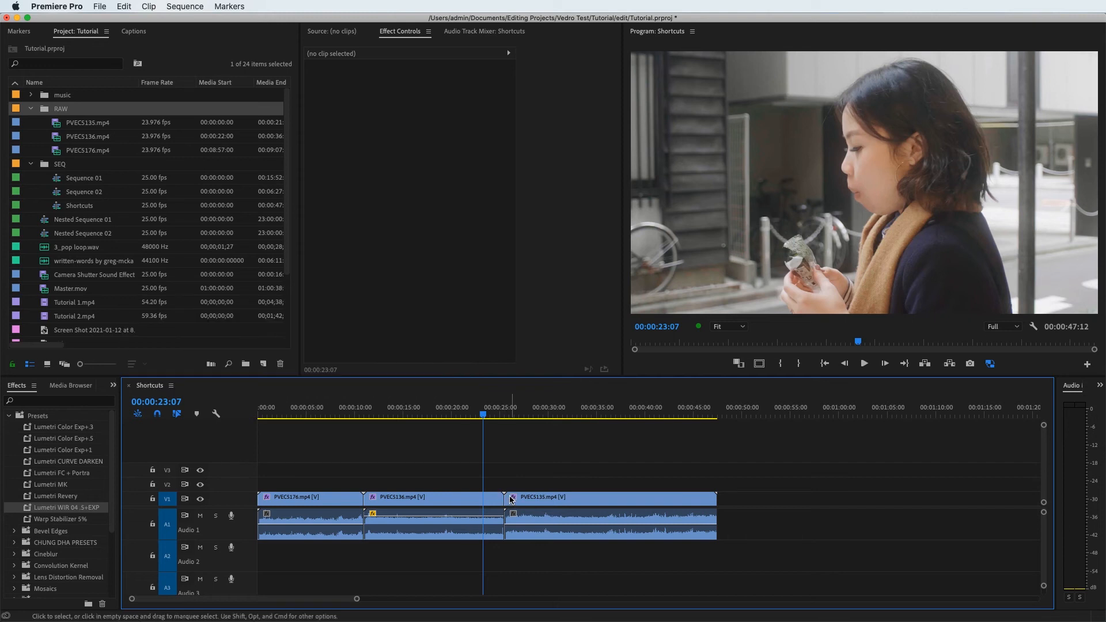
Step: Trim about six seconds off the start of PVEC5135.mp4 and try the default transitions on that edge, undoing them
{"action": "left_click_drag", "start_coordinate": [509, 497], "coordinate": [563, 496]}
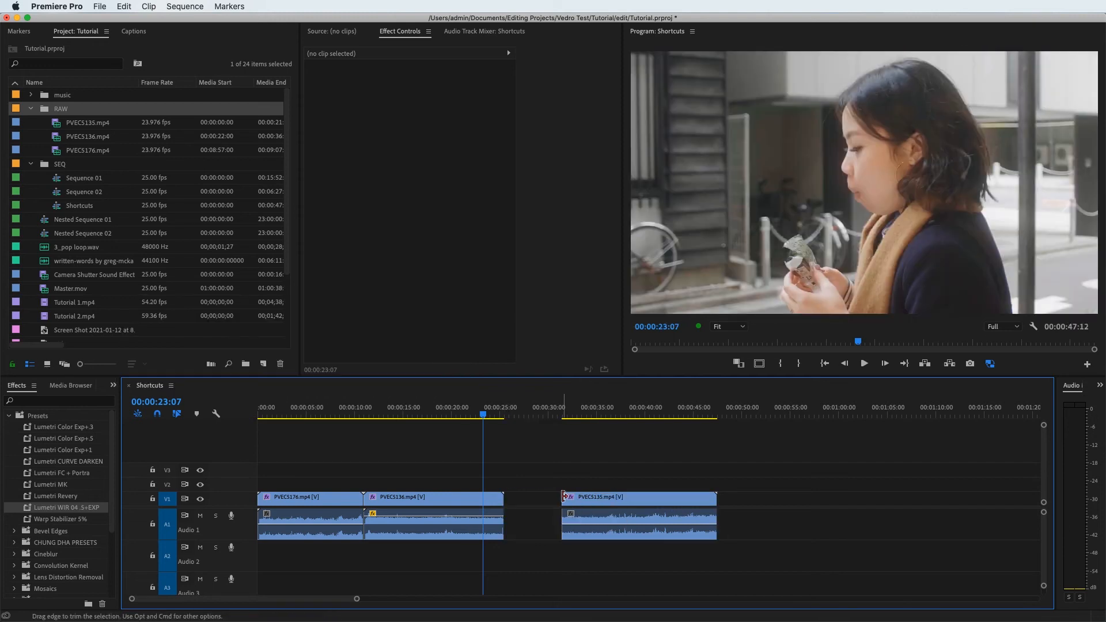
{"action": "key", "text": "cmd+t"}
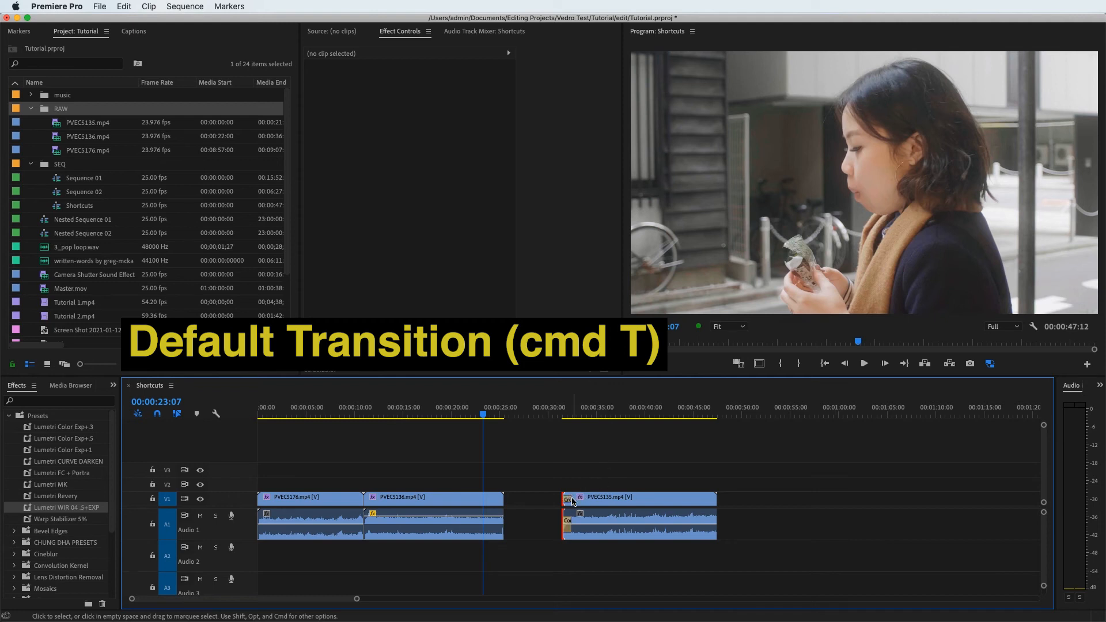
{"action": "key", "text": "cmd+z"}
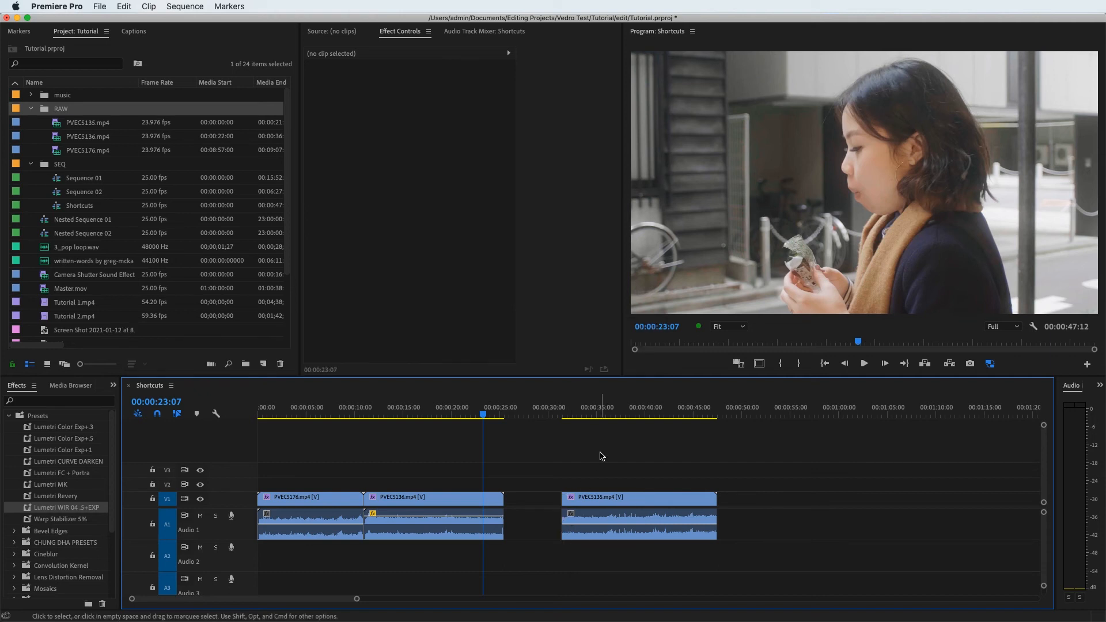
Step: Apply only the video transition to the start of PVEC5135.mp4, undo it, and apply only the audio transition
{"action": "left_click", "coordinate": [564, 498]}
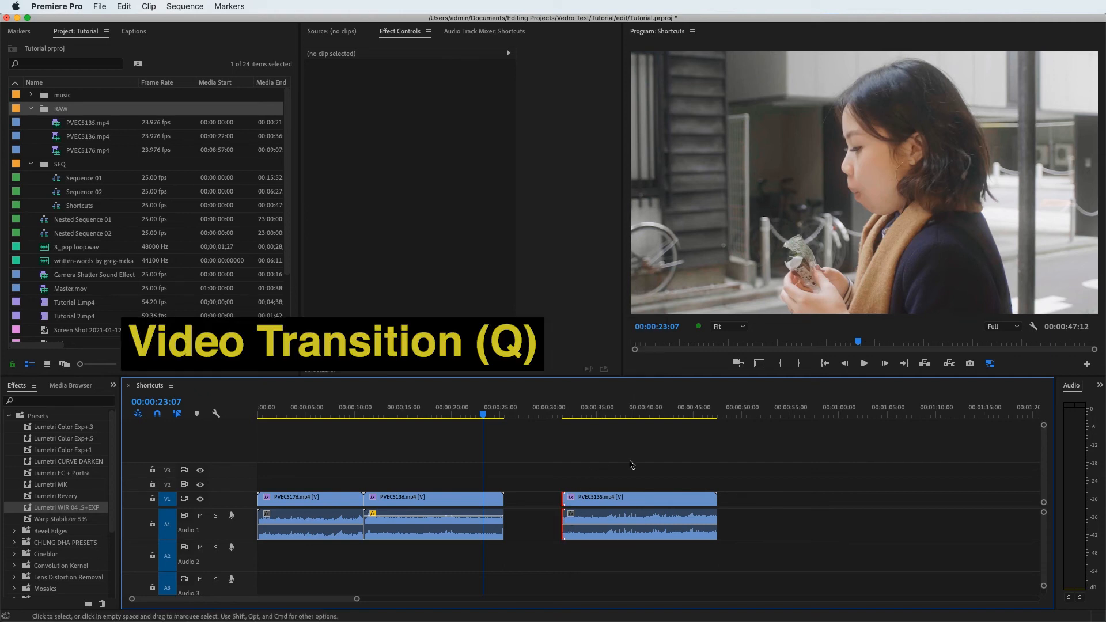
{"action": "key", "text": "q"}
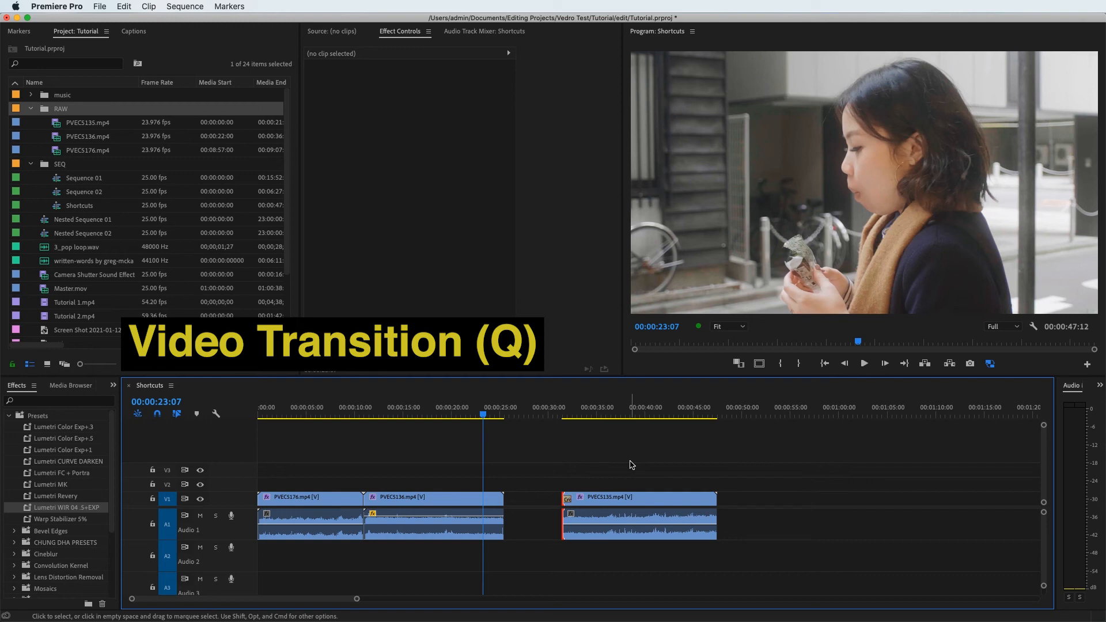
{"action": "key", "text": "super+z"}
{"action": "key", "text": "w"}
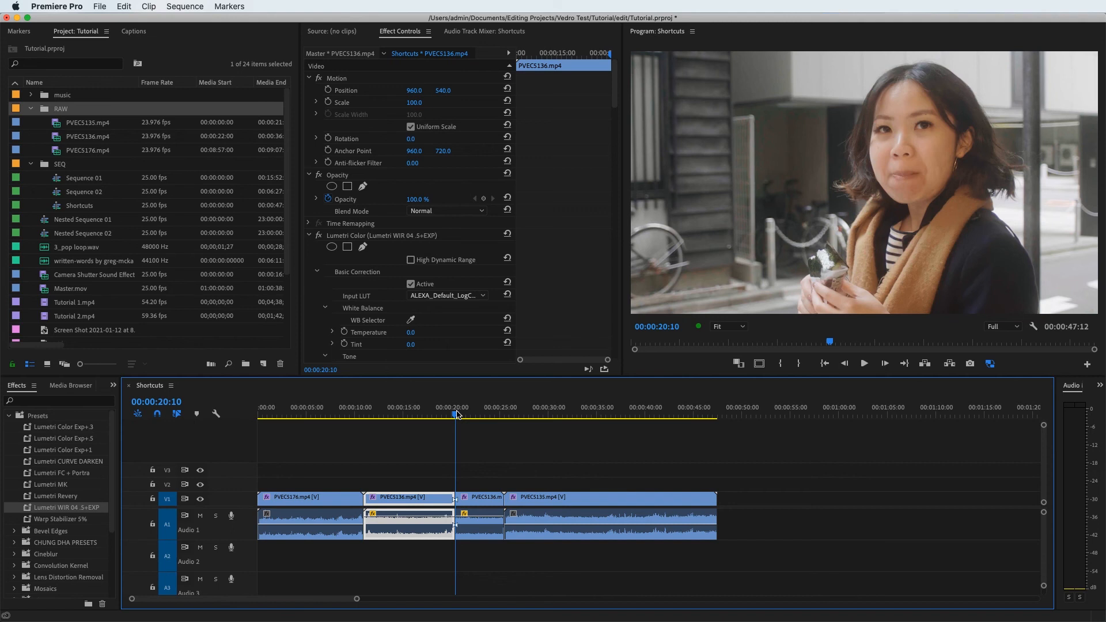
Step: Select the second piece of PVEC5136.mp4 by moving the playhead to 00:00:21:21, delete it, and ripple delete the gap
{"action": "left_click_drag", "start_coordinate": [457, 413], "coordinate": [471, 414]}
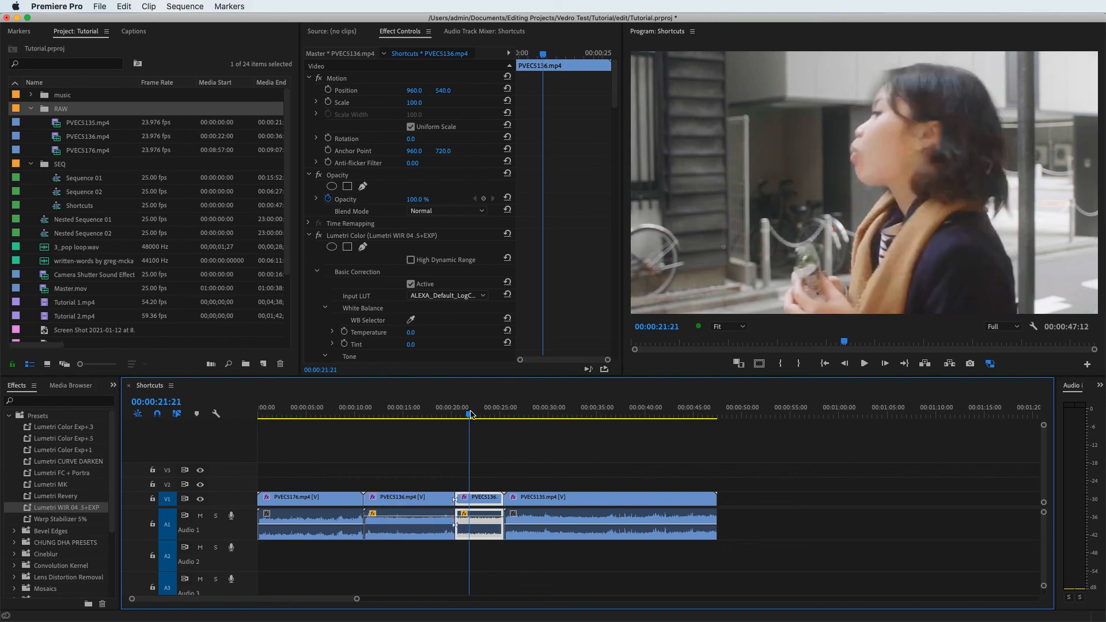
{"action": "key", "text": "shift+d"}
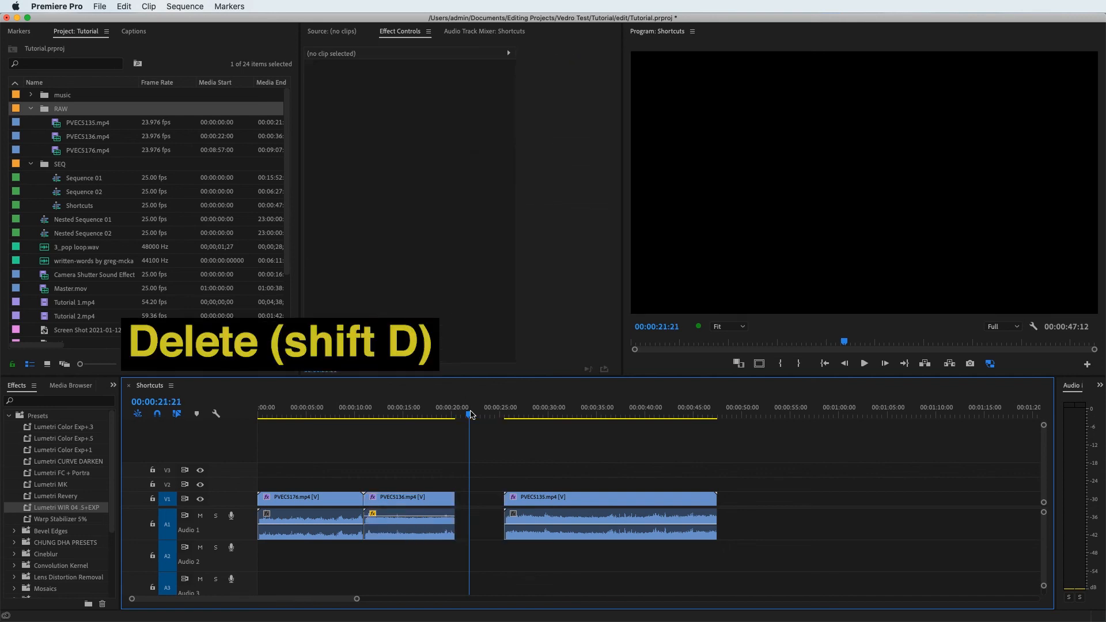
{"action": "left_click", "coordinate": [482, 501]}
{"action": "key", "text": "d"}
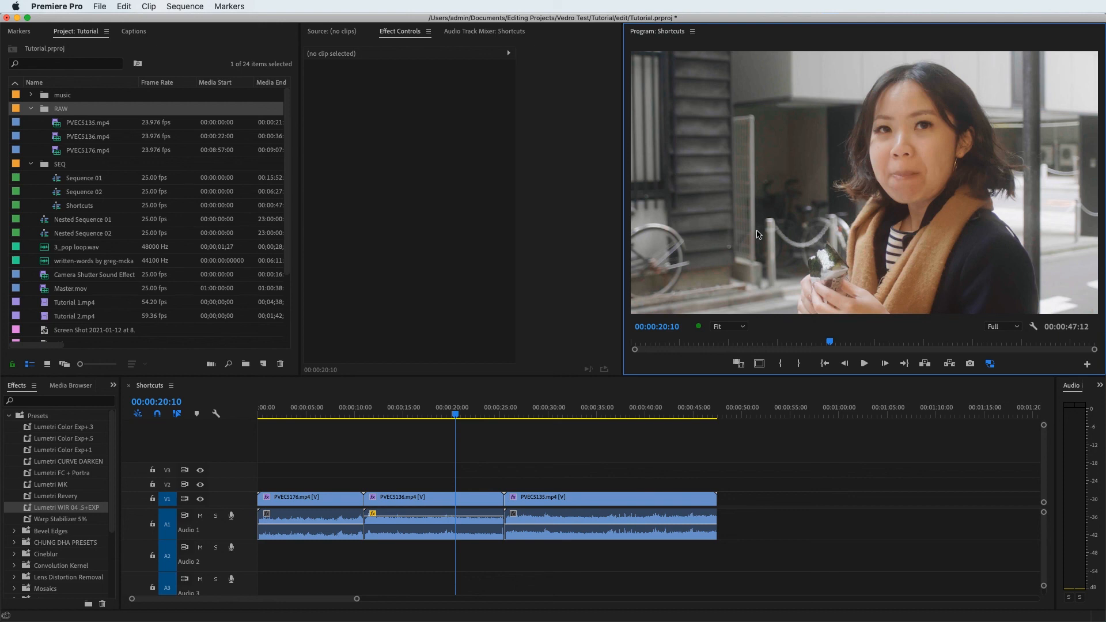
Step: Open the keyboard shortcut settings and look through the Application commands of the Vedro's layout preset
{"action": "key", "text": "super+alt+k"}
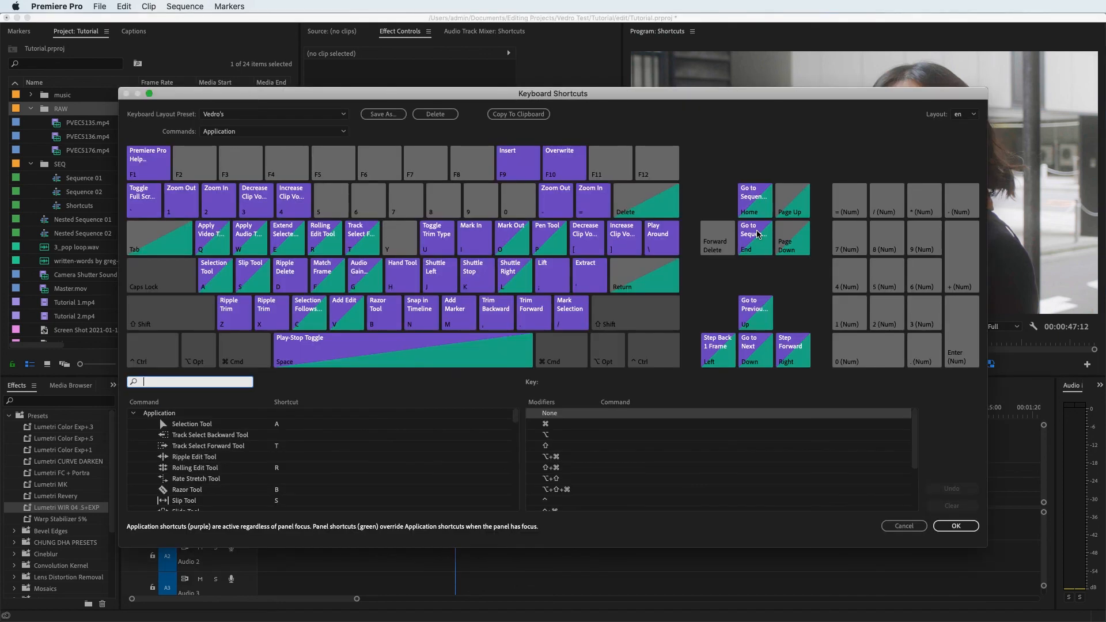
{"action": "scroll", "coordinate": [289, 420], "scroll_direction": "down", "scroll_amount": 5}
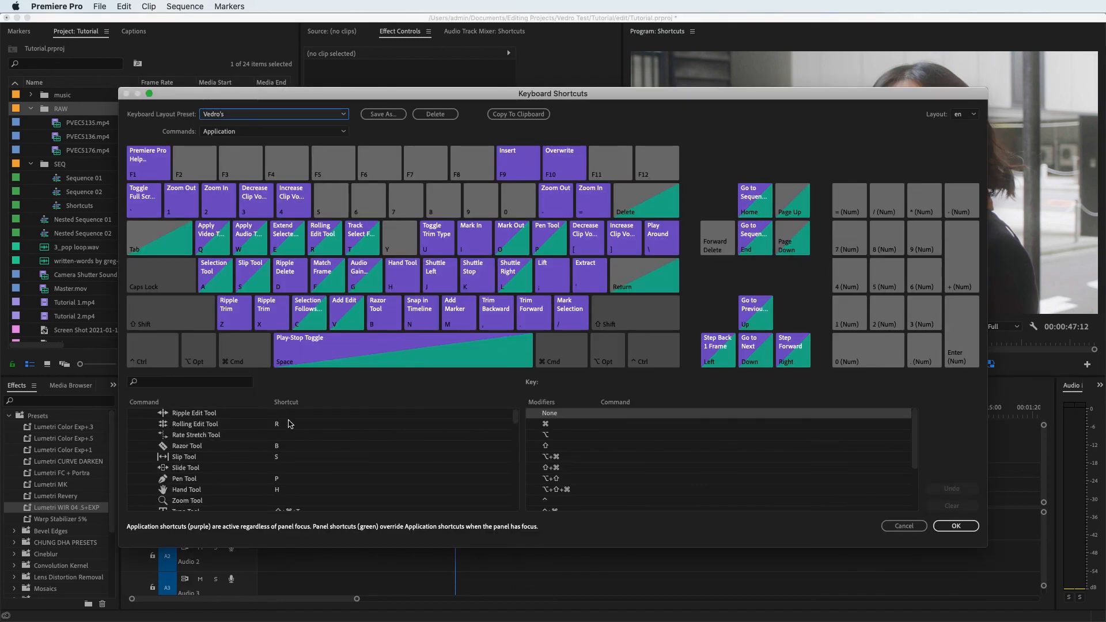
{"action": "scroll", "coordinate": [290, 426], "scroll_direction": "down", "scroll_amount": 1}
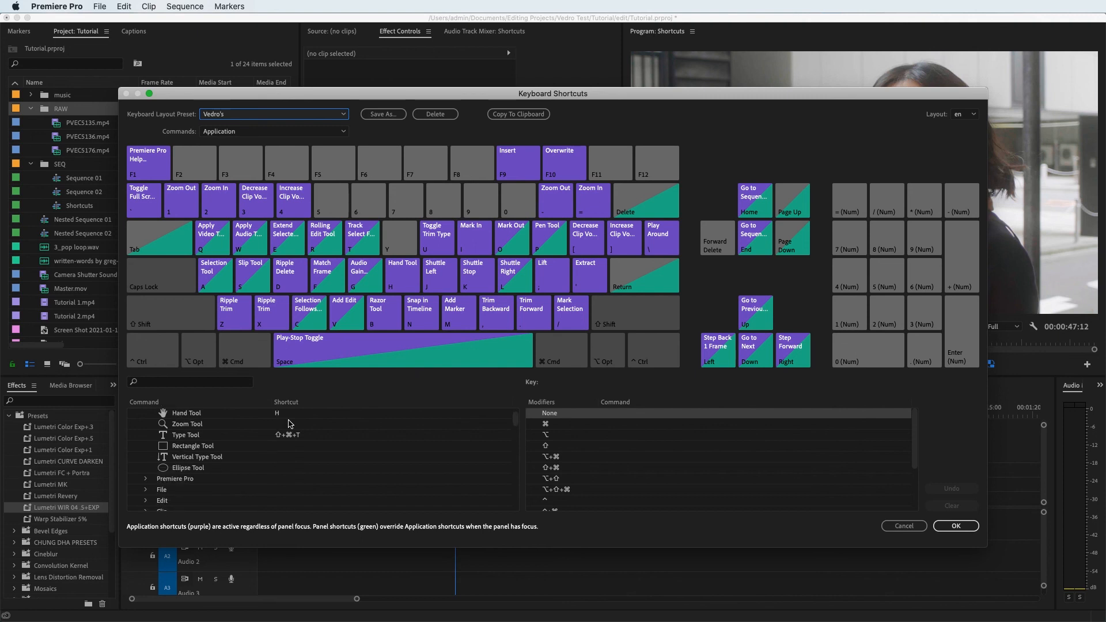